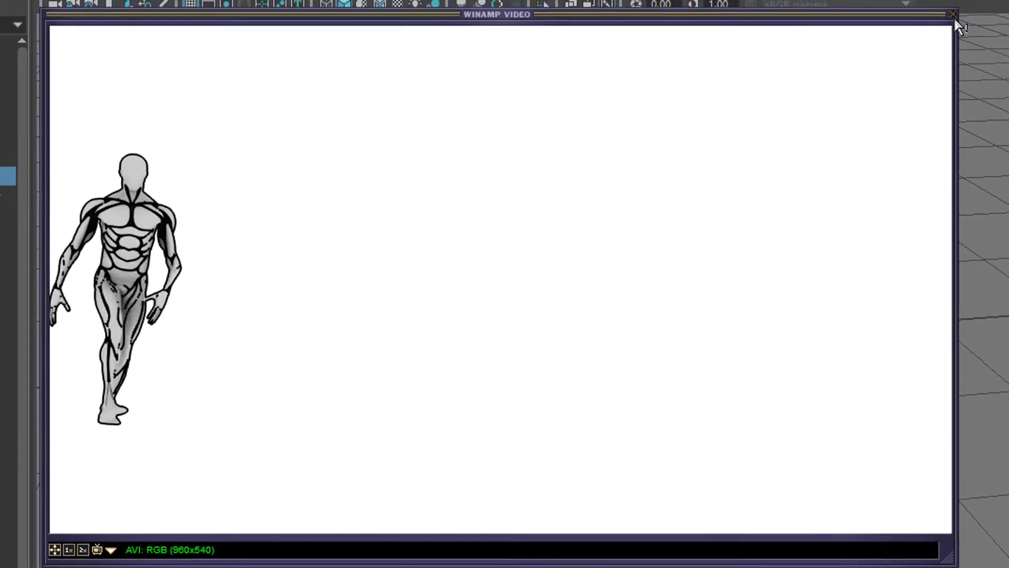
Step: Close the walk-and-fall preview video and examine the character from different angles in the perspective view
left_click(950, 9)
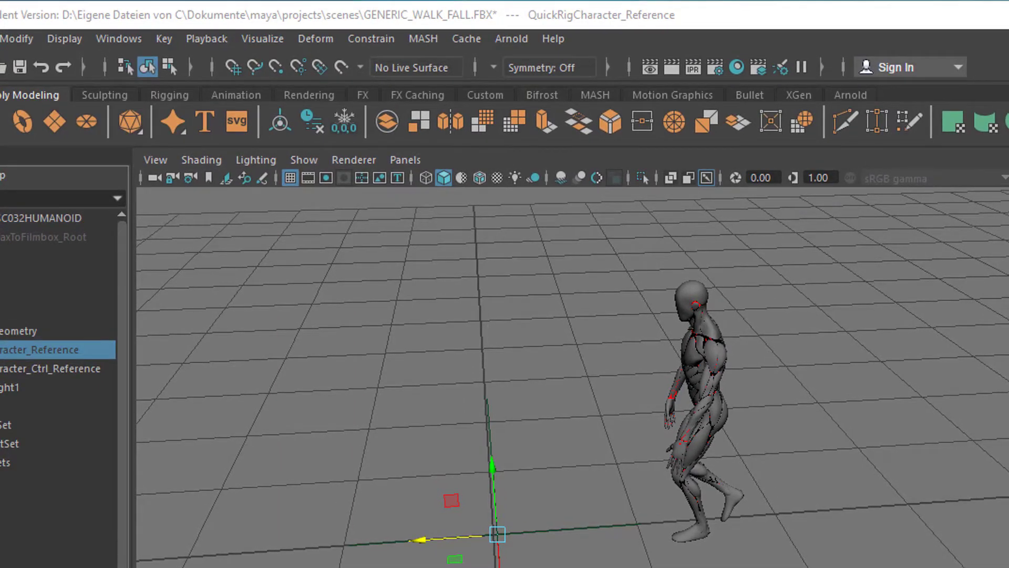
left_click_drag(572, 379, 626, 316, "alt")
scroll(625, 336, "up", 3)
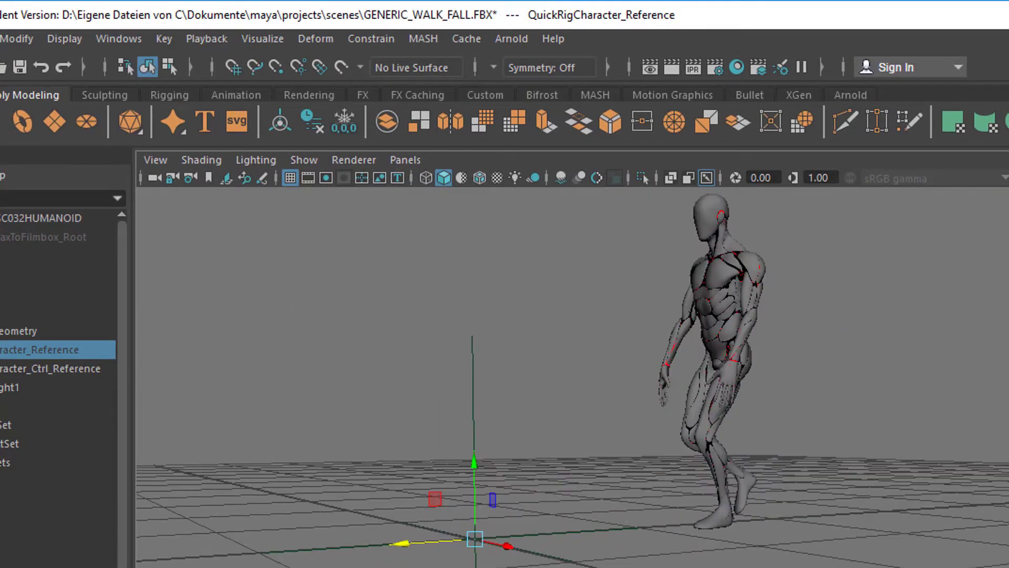
middle_click_drag(625, 315, 641, 499, "alt")
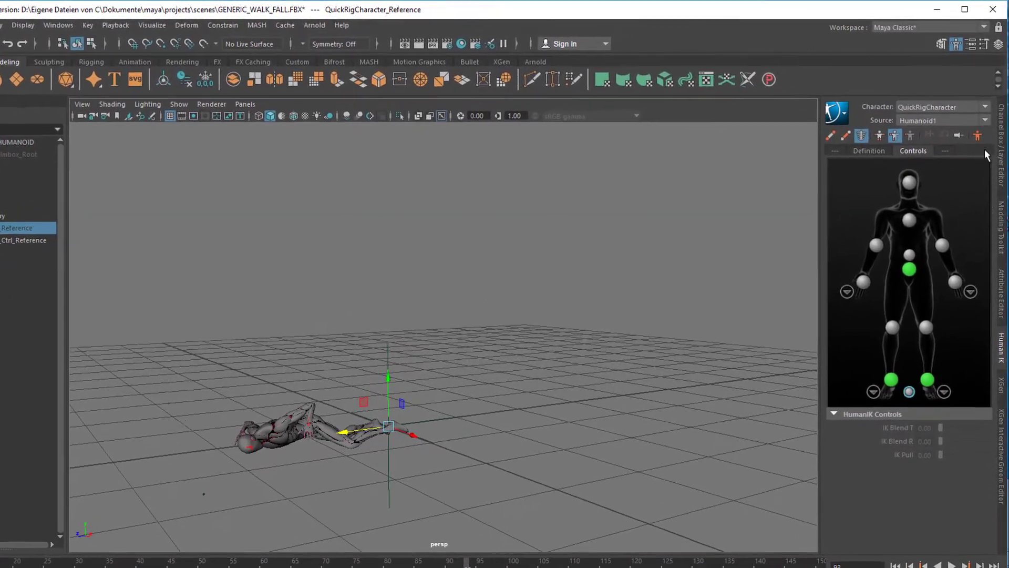
Step: Choose Humanoid1 as the HumanIK source for QuickRigCharacter
left_click(986, 115)
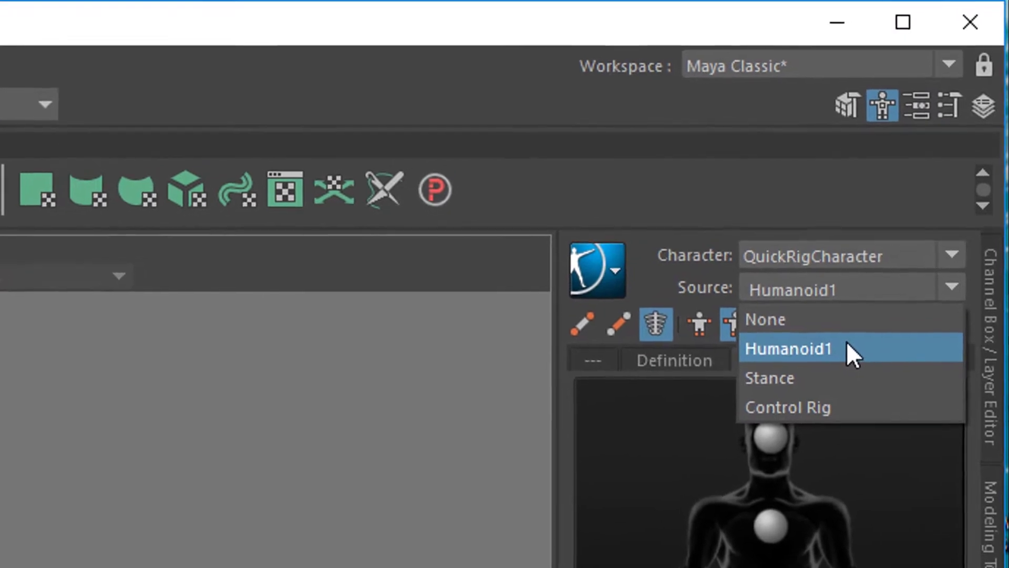
left_click(842, 351)
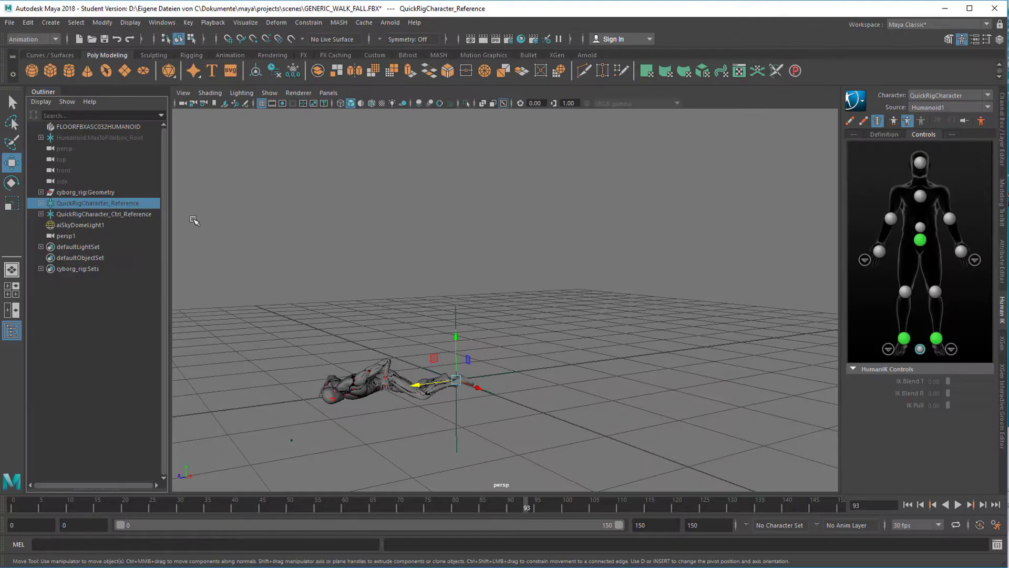
Step: Show the hidden QuickRigCharacter_Reference skeleton and hide the cyborg_rig:Geometry group
key("shift+h")
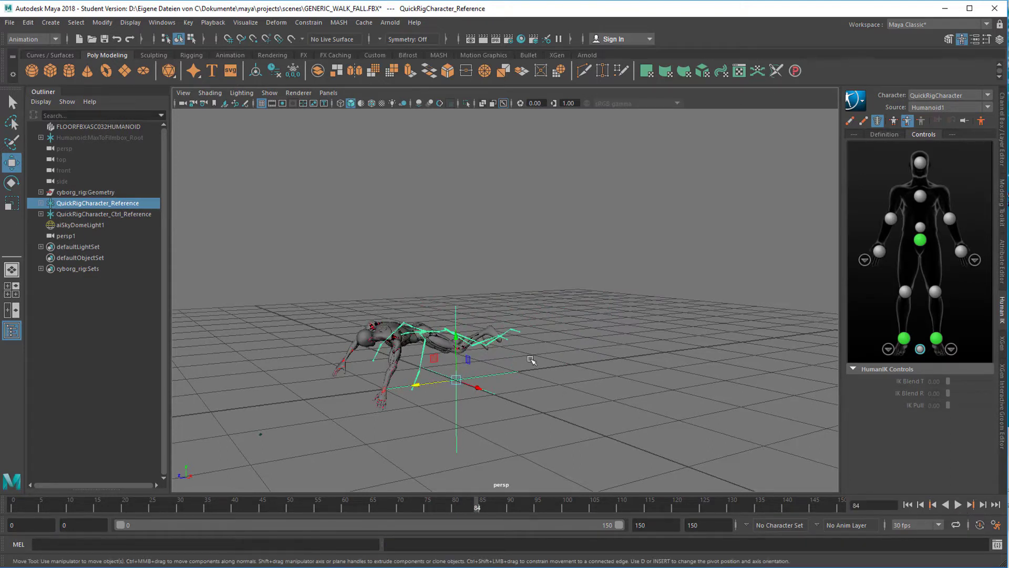
left_click(121, 214)
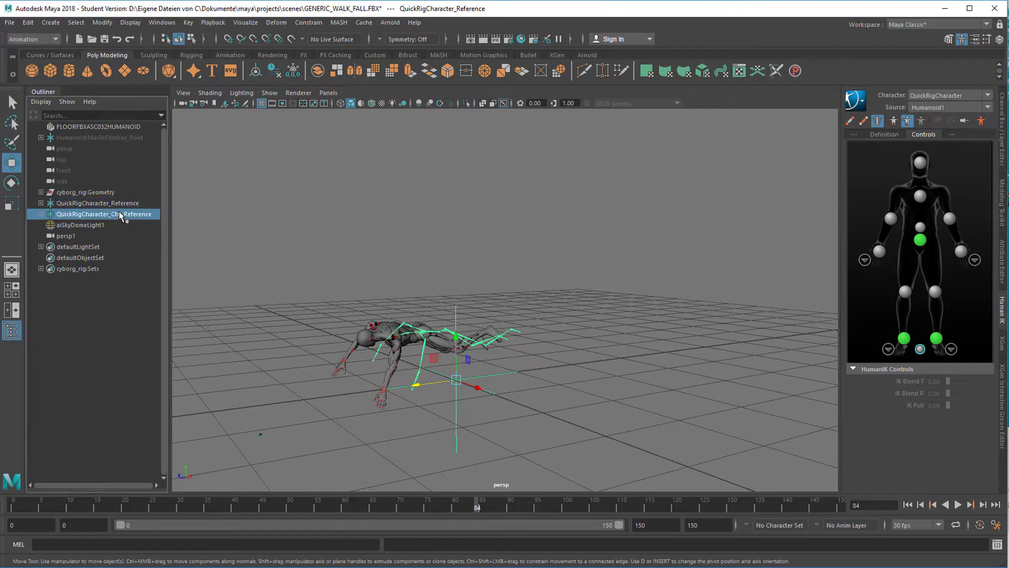
left_click(102, 193)
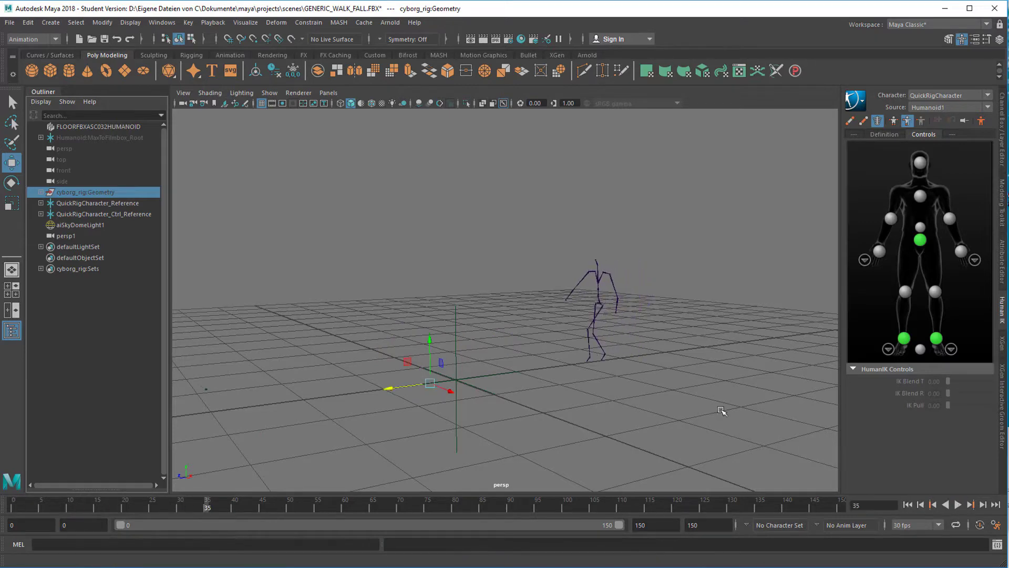
Step: Select the skeleton from its hips joint in the viewport and ghost it with Ghost Selected
left_click_drag(594, 378, 580, 370, "alt")
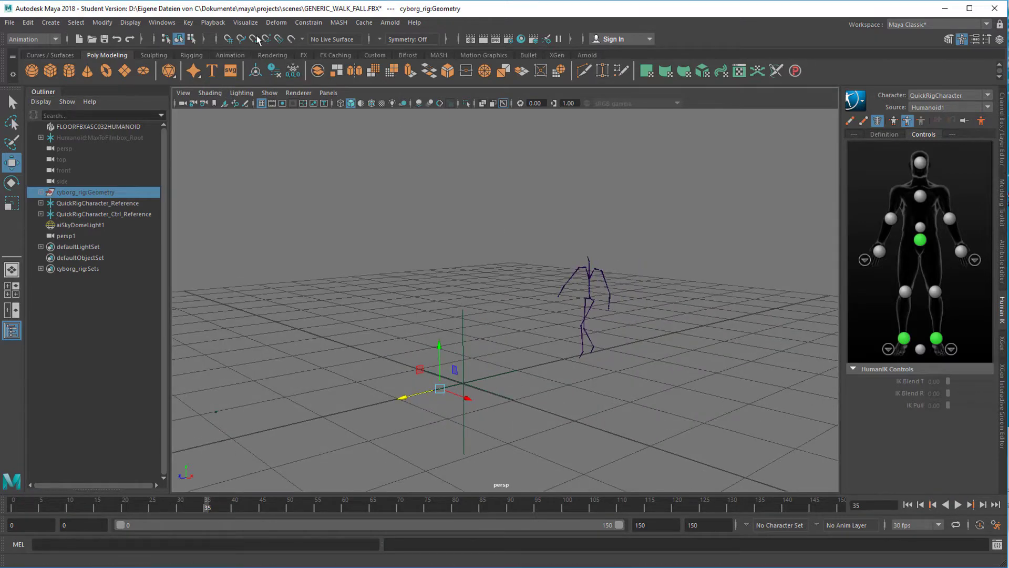
left_click(246, 22)
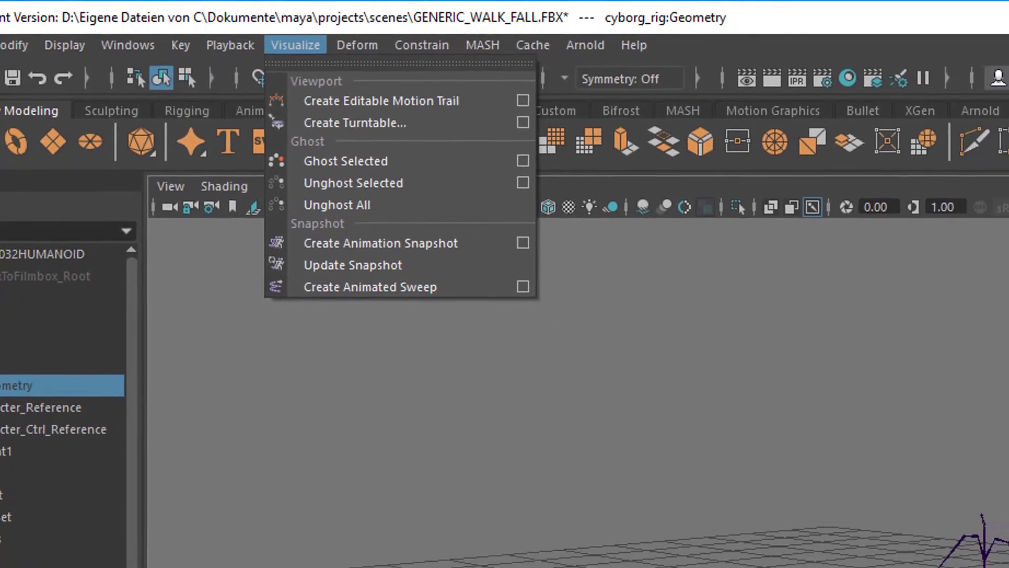
left_click(911, 554)
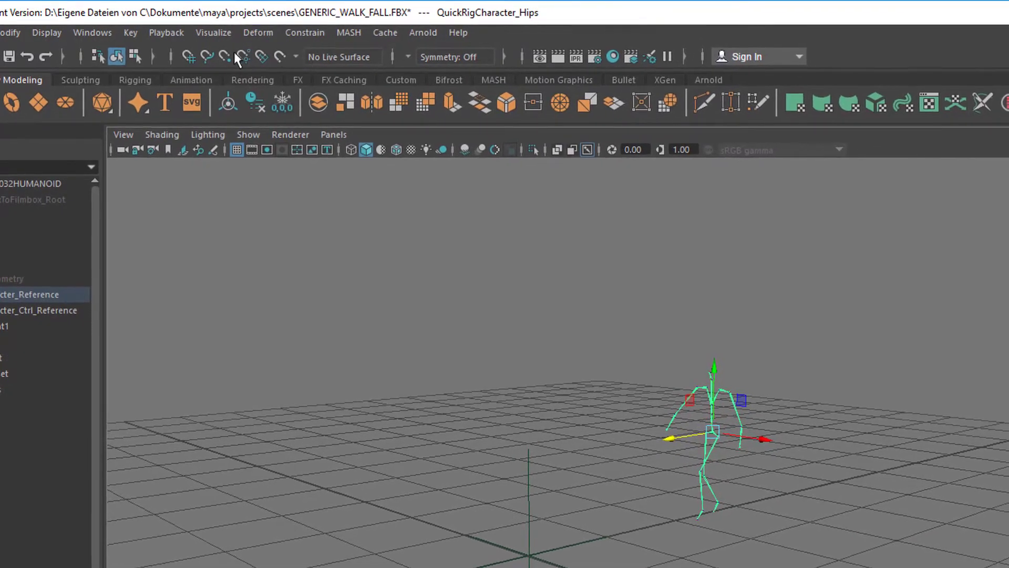
left_click(229, 35)
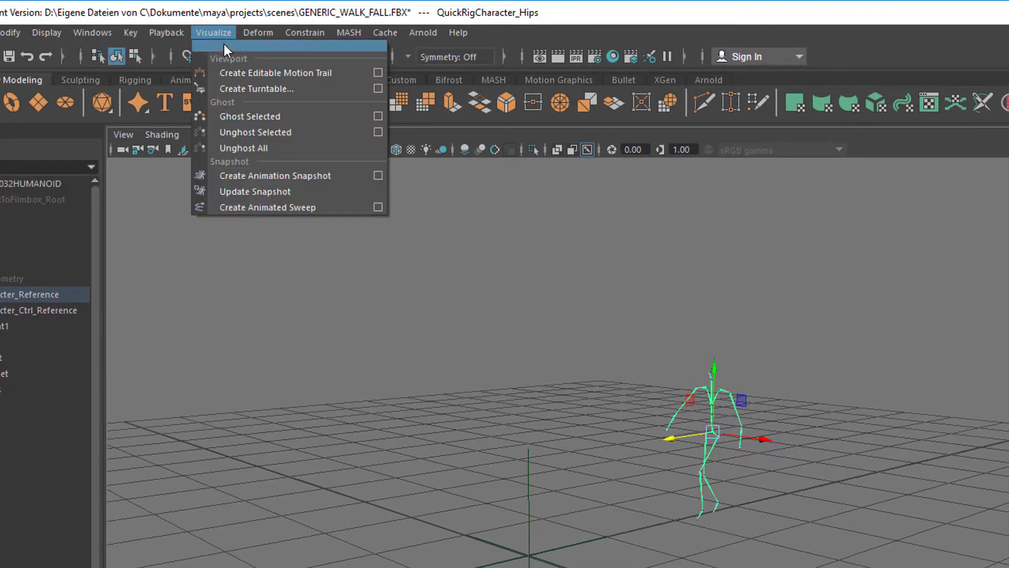
left_click(283, 116)
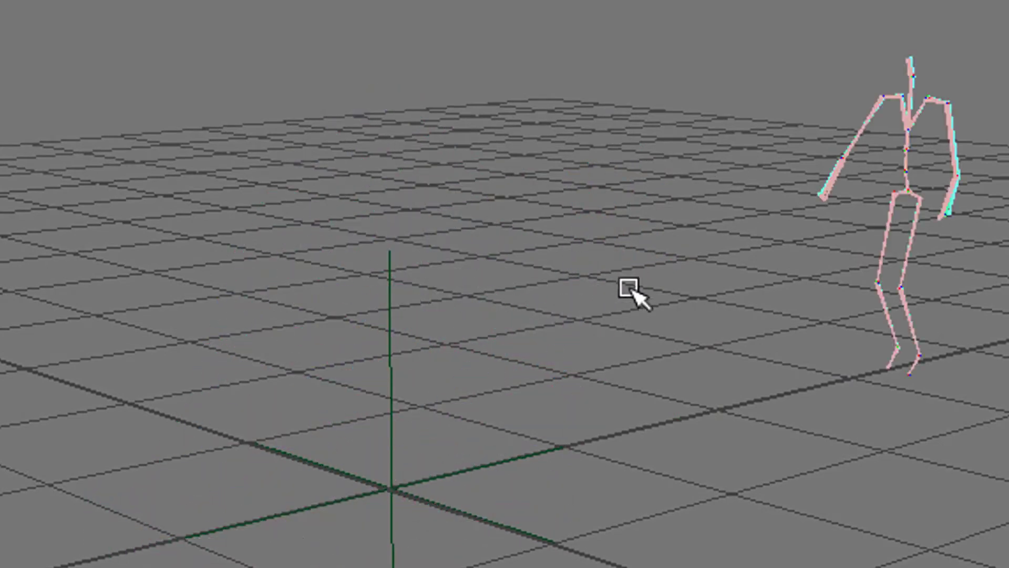
Step: Scrub through the animation and examine the skeleton's ghosts around the current frame from several angles
right_click_drag(689, 299, 799, 299, "alt")
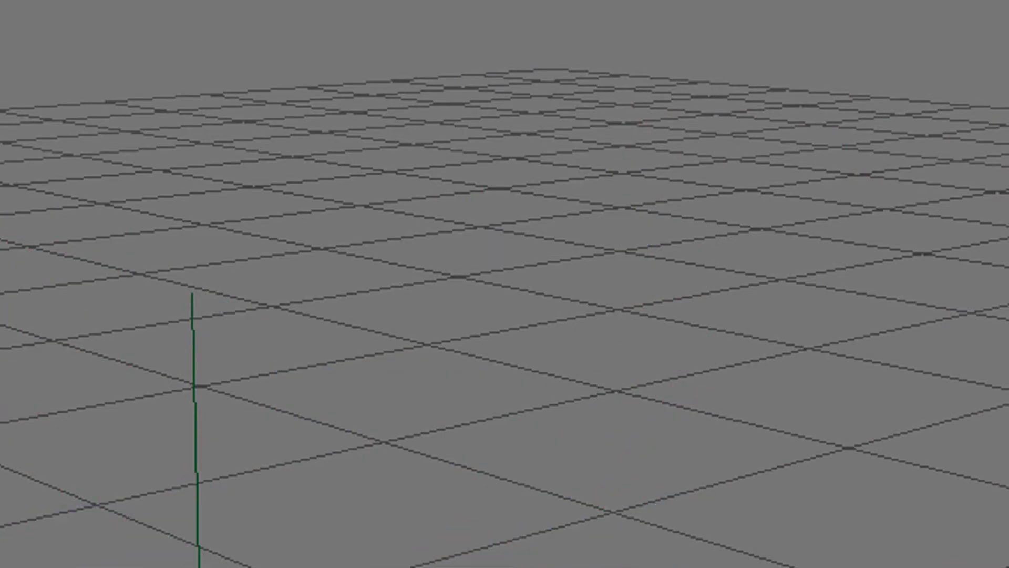
right_click_drag(826, 542, 460, 566, "alt")
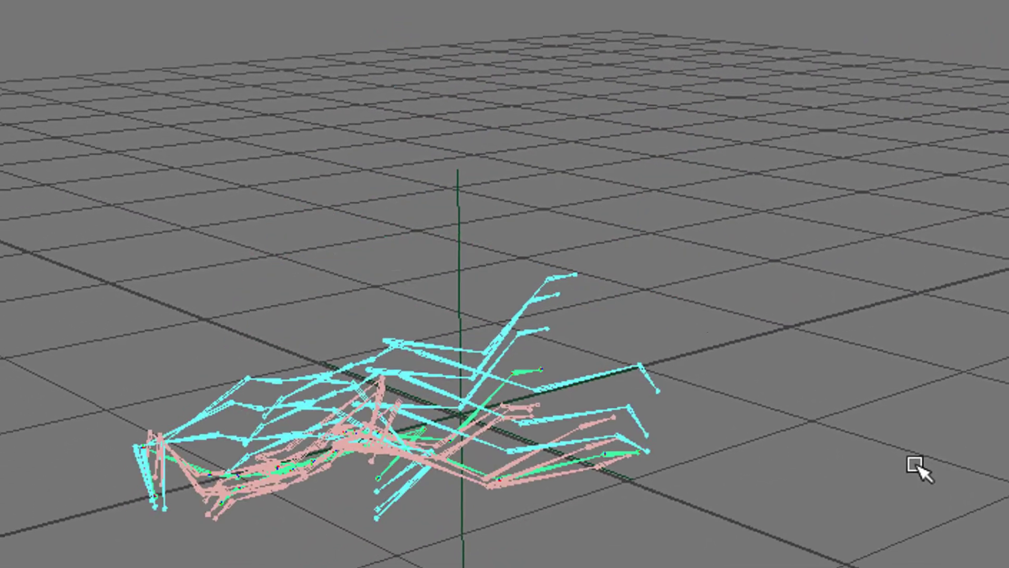
left_click_drag(914, 462, 927, 426, "alt")
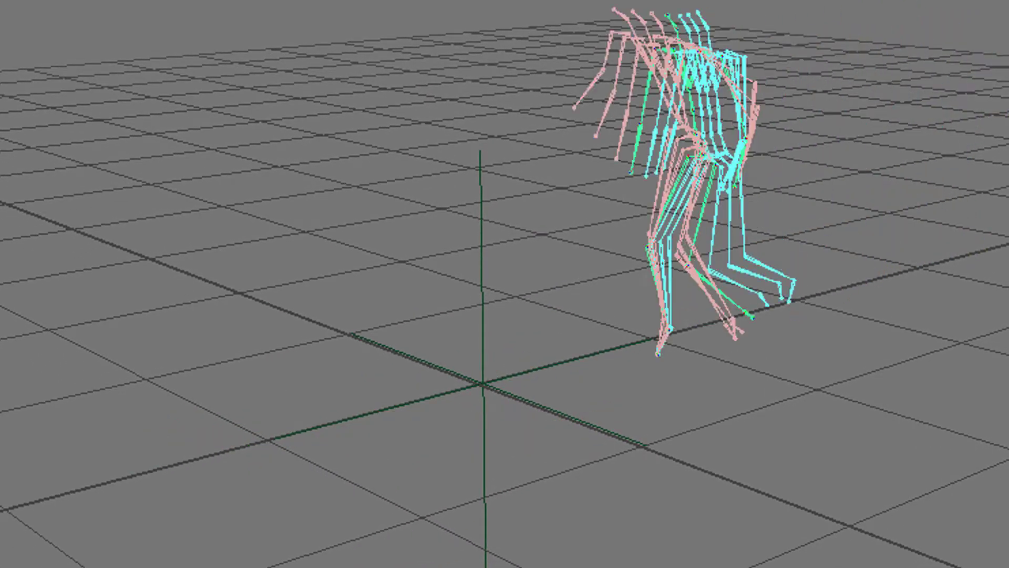
key("Escape")
right_click_drag(583, 345, 818, 320, "alt")
left_click_drag(815, 318, 888, 404, "alt")
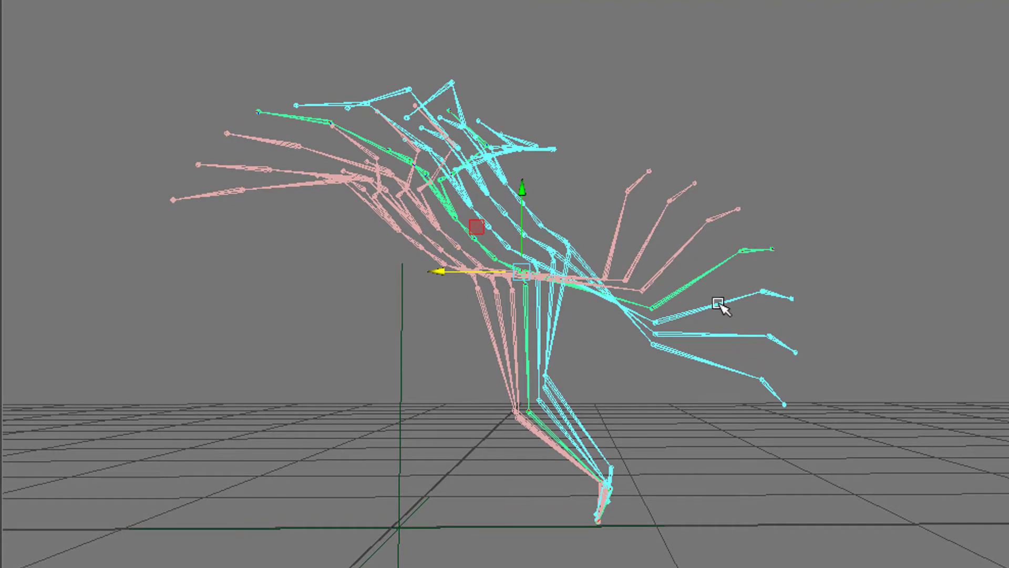
Step: Change the viewport background to dark grey and inspect the ghosted skeleton against it from other angles
key("alt+b")
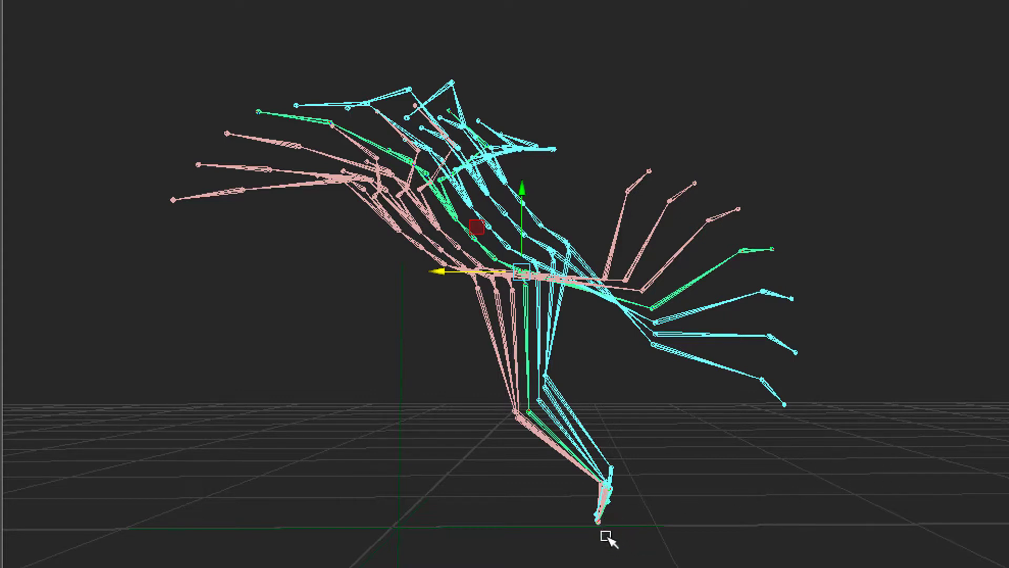
mouse_move(650, 509)
left_mouse_down("alt")
mouse_move(670, 486)
mouse_move(656, 508)
left_mouse_up("alt")
right_click_drag(652, 509, 818, 532, "alt")
middle_click_drag(818, 533, 842, 325, "alt")
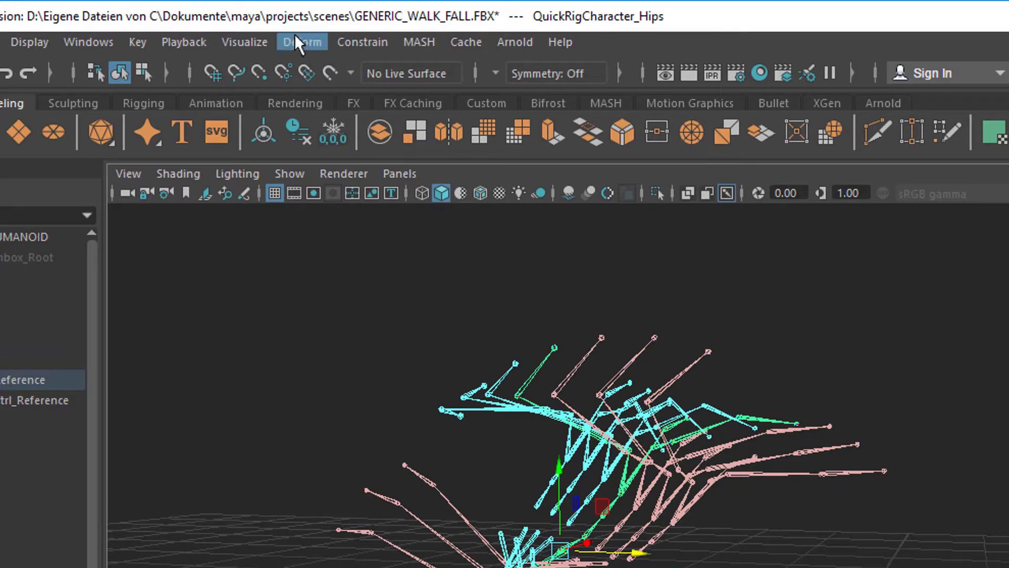
Step: Remove the ghosting from all objects
left_click(243, 41)
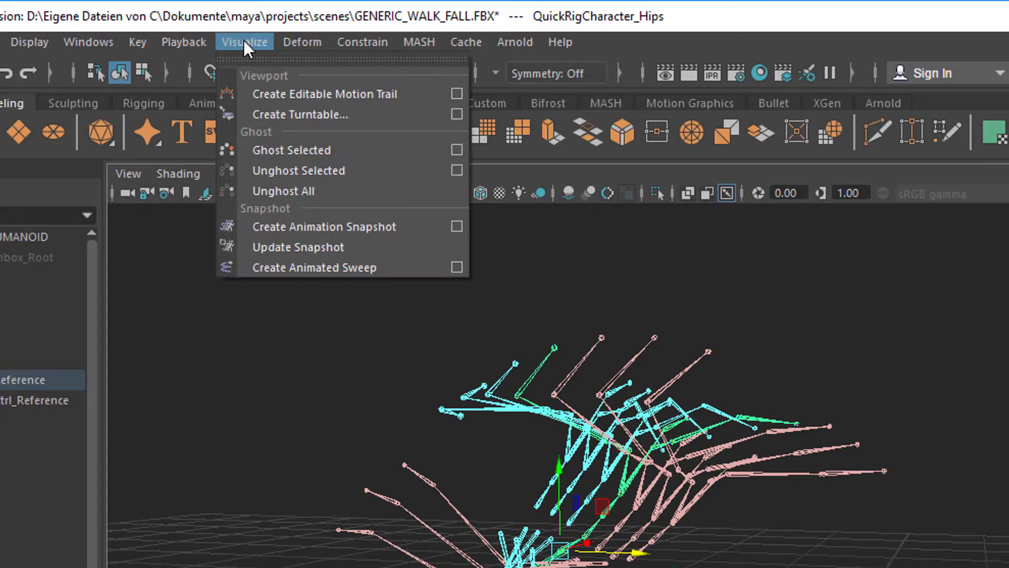
left_click(307, 190)
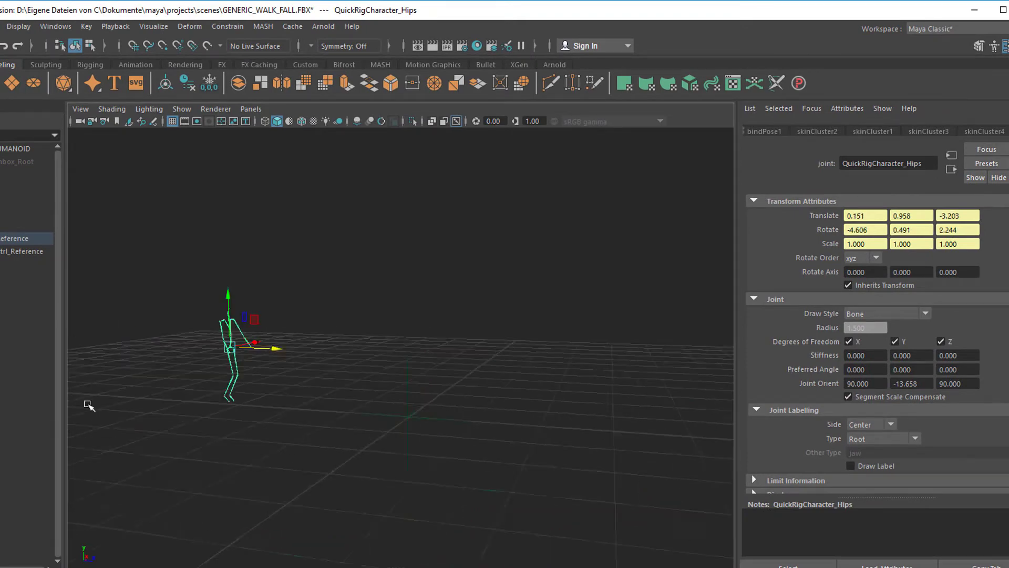
Step: Ghost the skeleton using the Custom frames type with frames 1,10,20, 40, and scrub the animation to compare poses
middle_click_drag(333, 383, 383, 387, "alt")
scroll(379, 382, "down", 2)
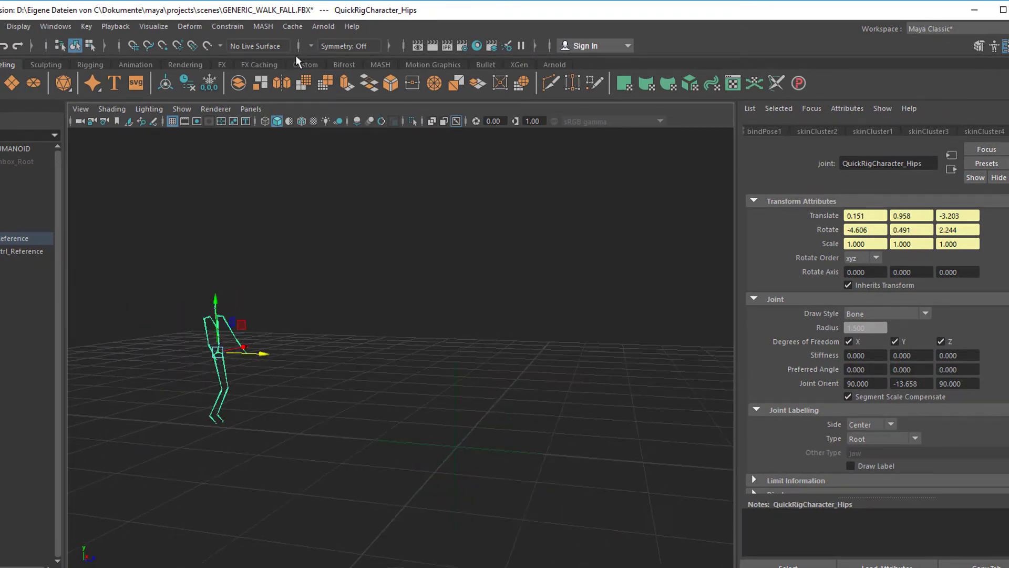
left_click(151, 26)
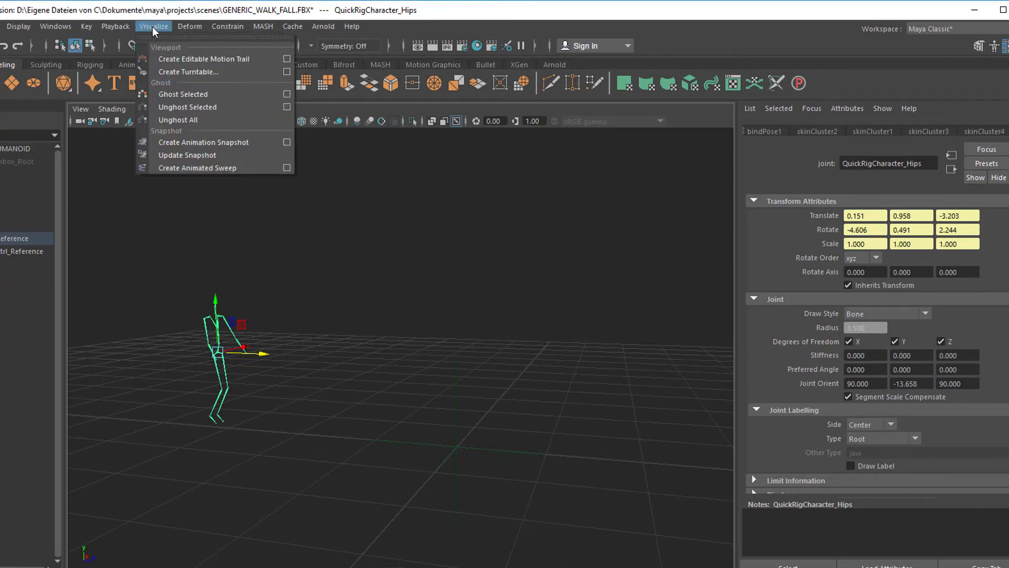
left_click(287, 94)
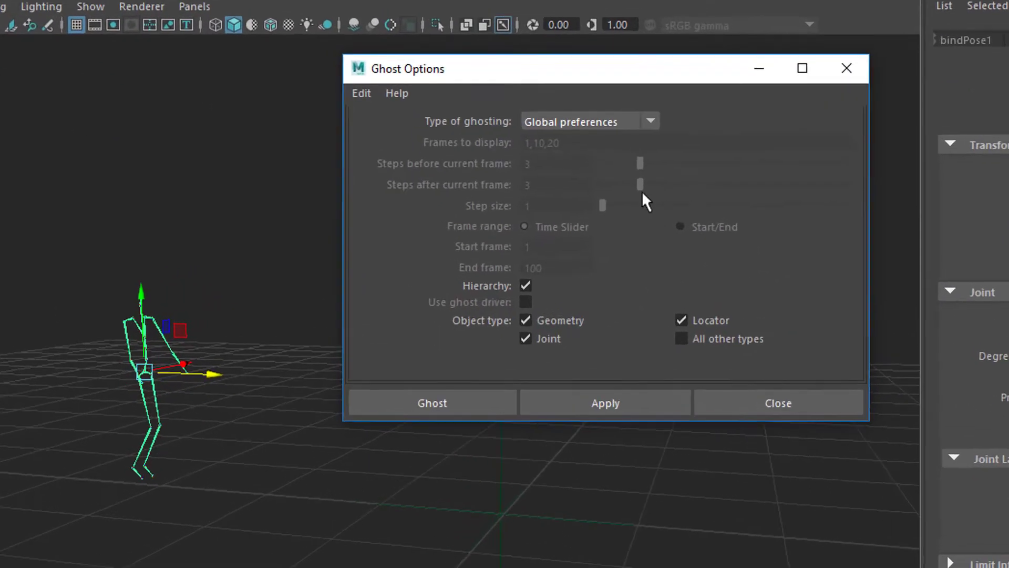
left_click(582, 169)
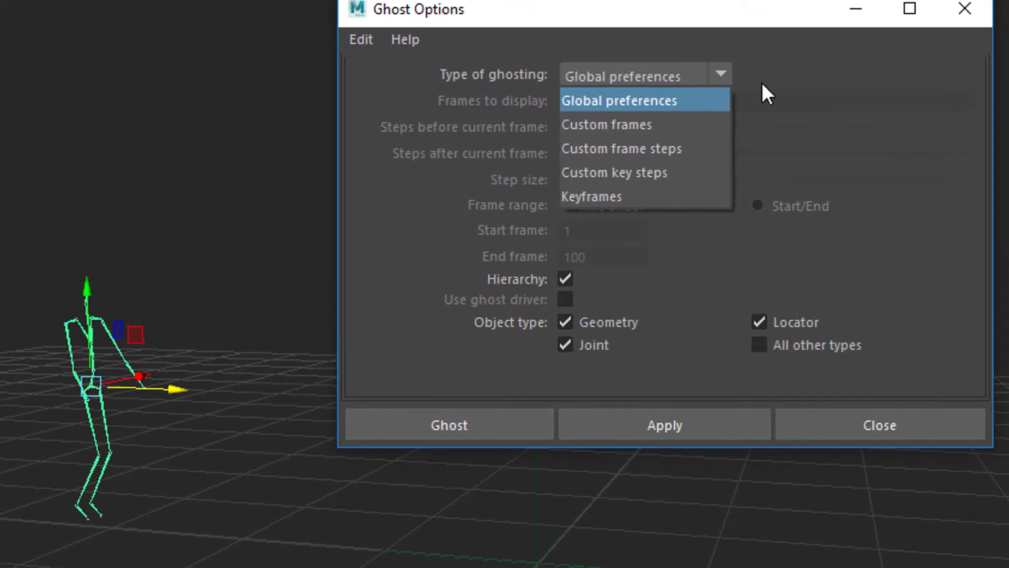
left_click(678, 124)
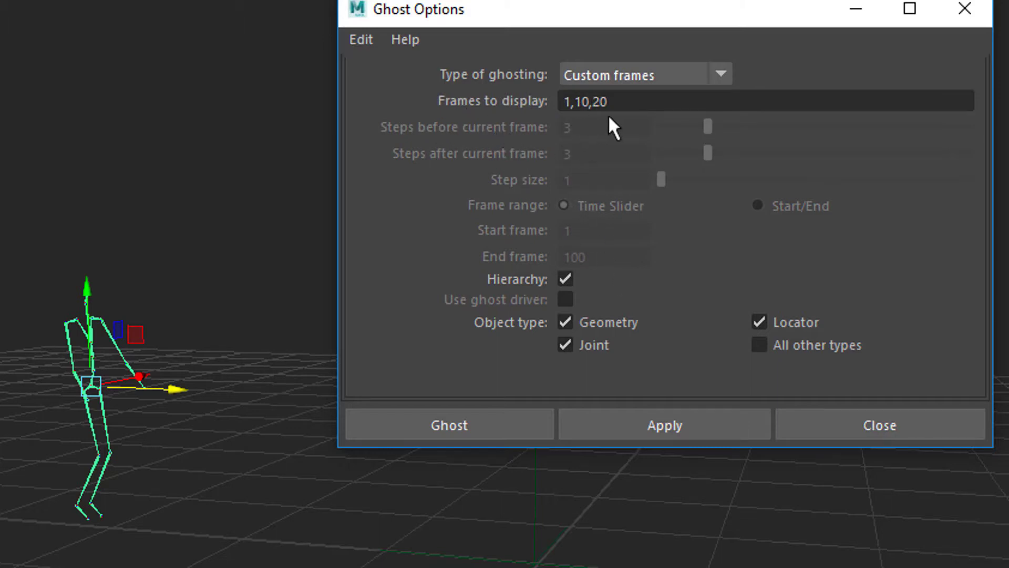
left_click(623, 105)
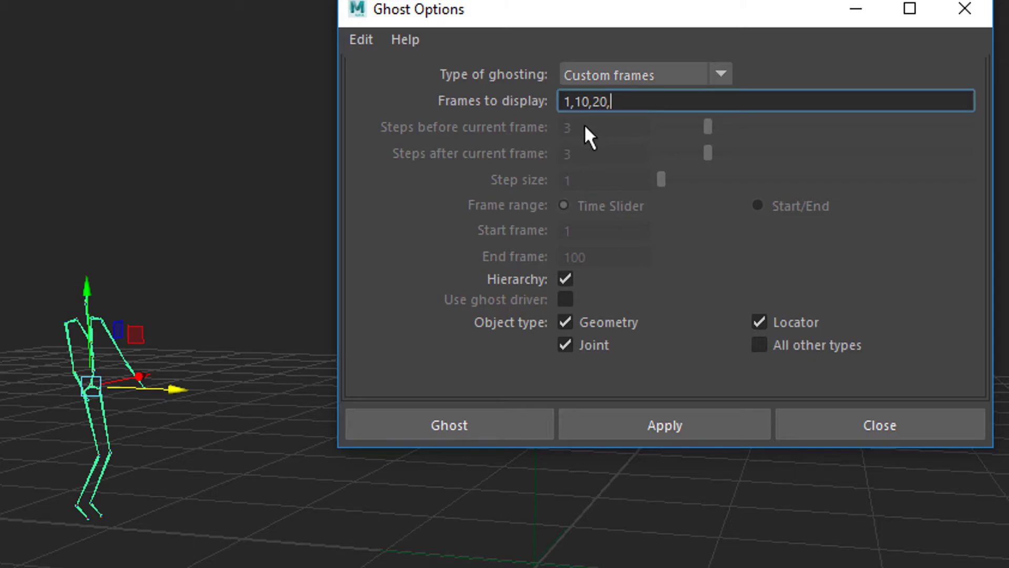
type(", 40")
left_click(710, 436)
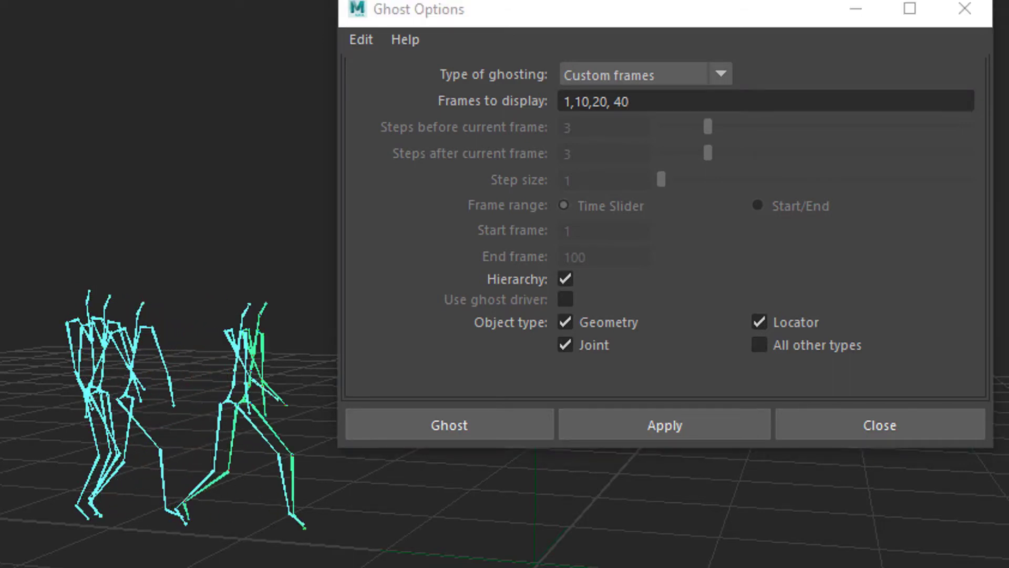
left_click_drag(446, 558, 509, 565, "alt")
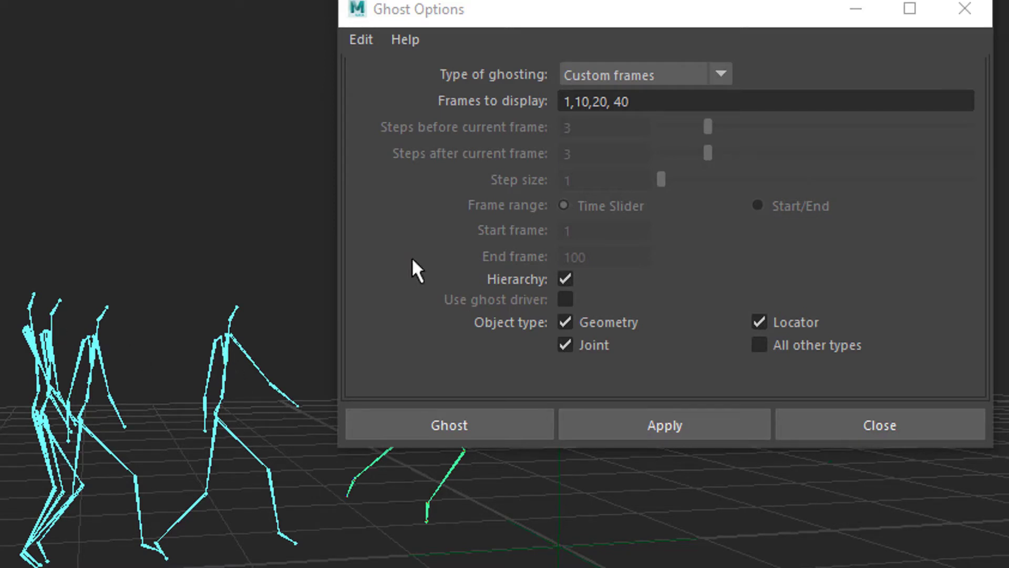
Step: Reset the Ghost Options settings to their defaults and unghost all objects
left_click(366, 40)
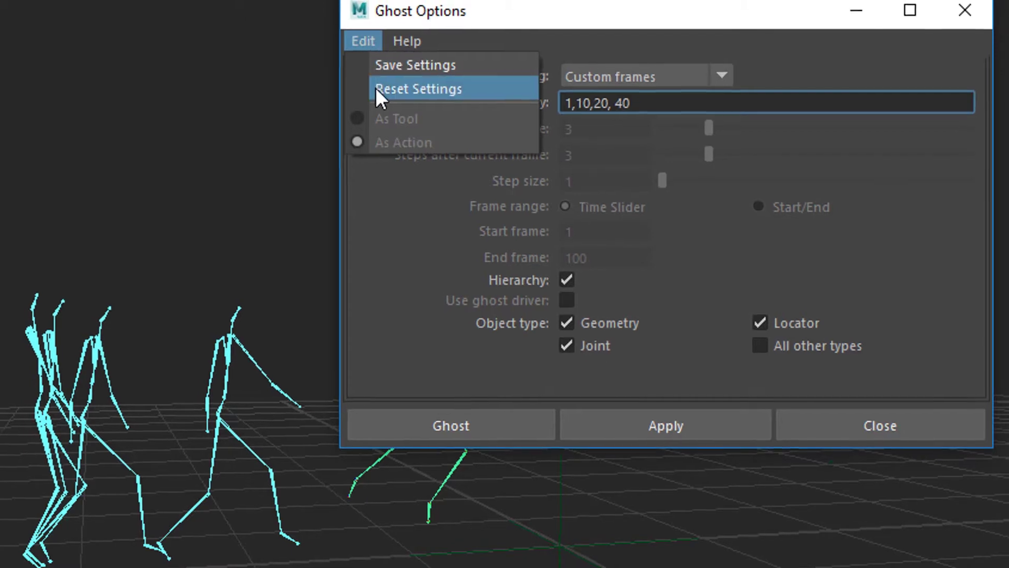
left_click(386, 88)
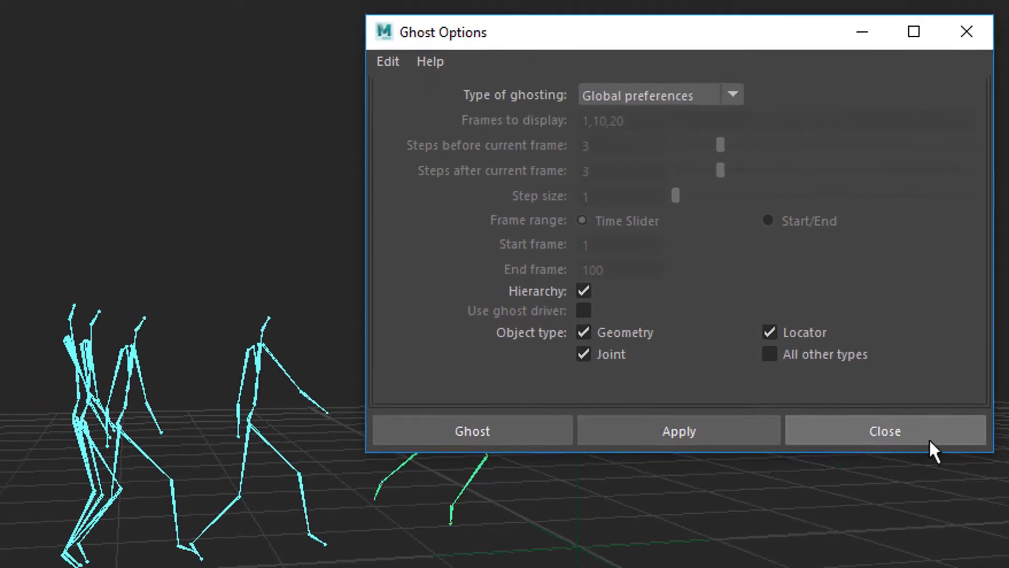
left_click(929, 441)
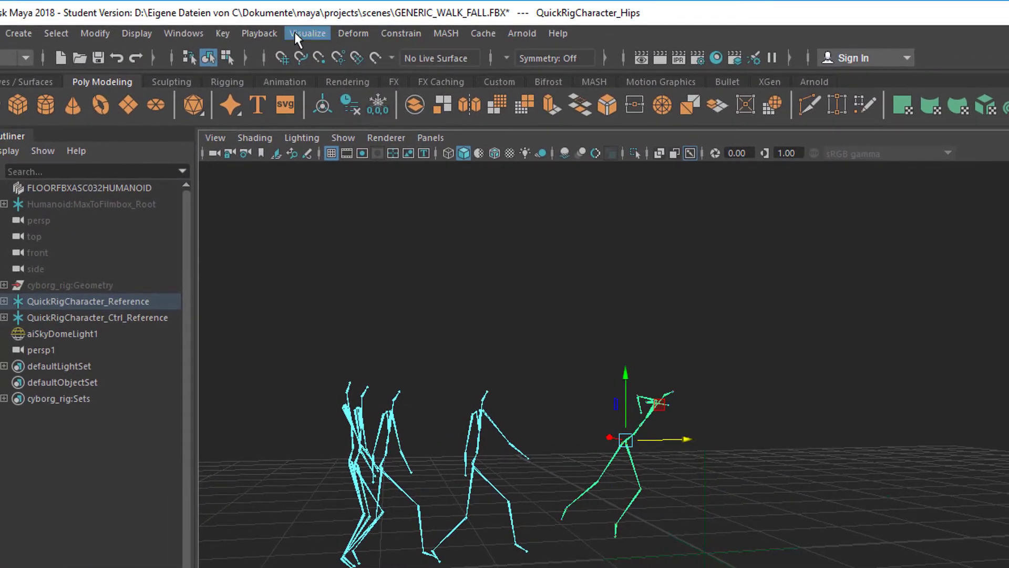
left_click(296, 34)
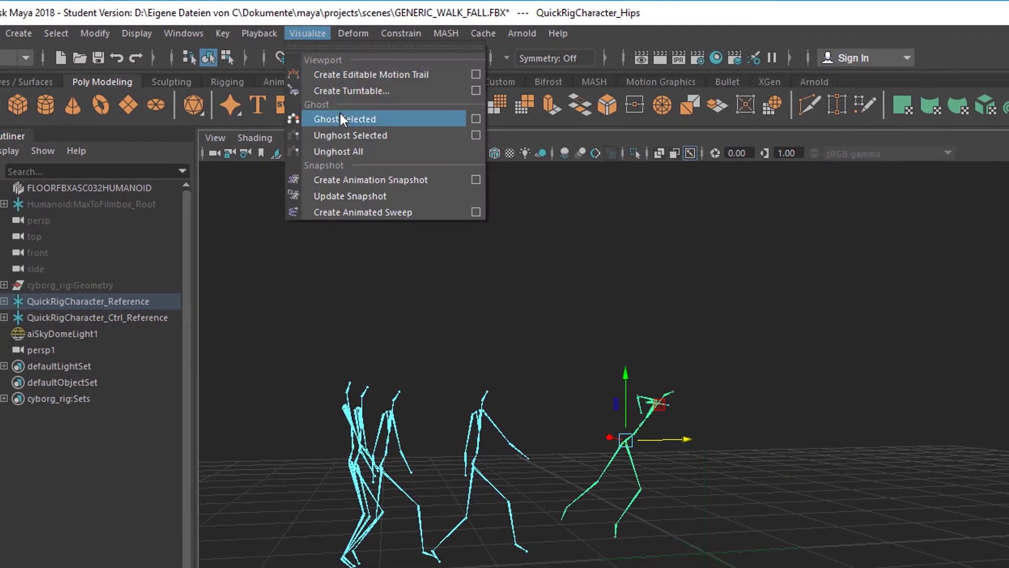
left_click(340, 148)
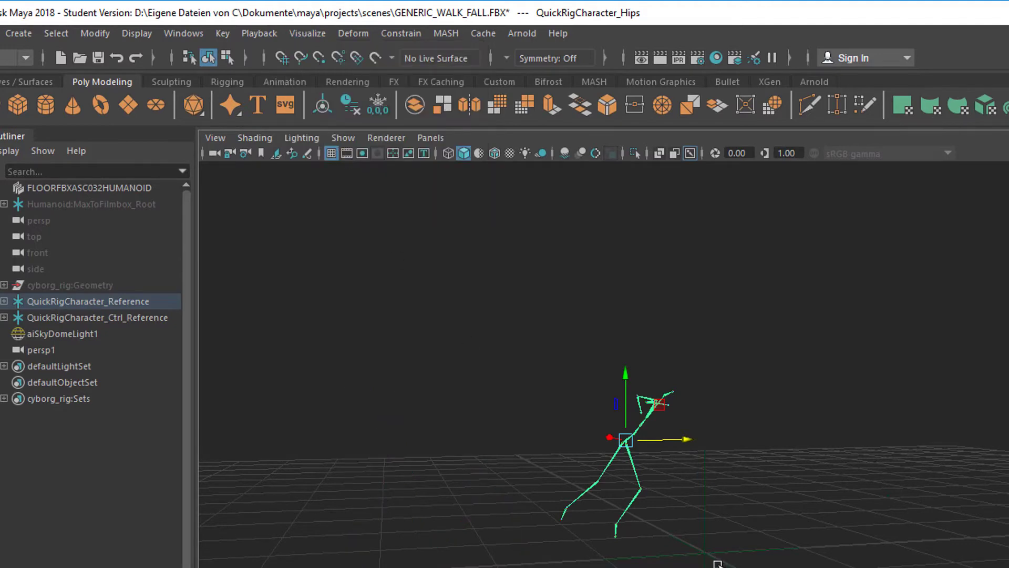
Step: Create an editable motion trail for the selected QuickRigCharacter_Hips joint
left_click(314, 32)
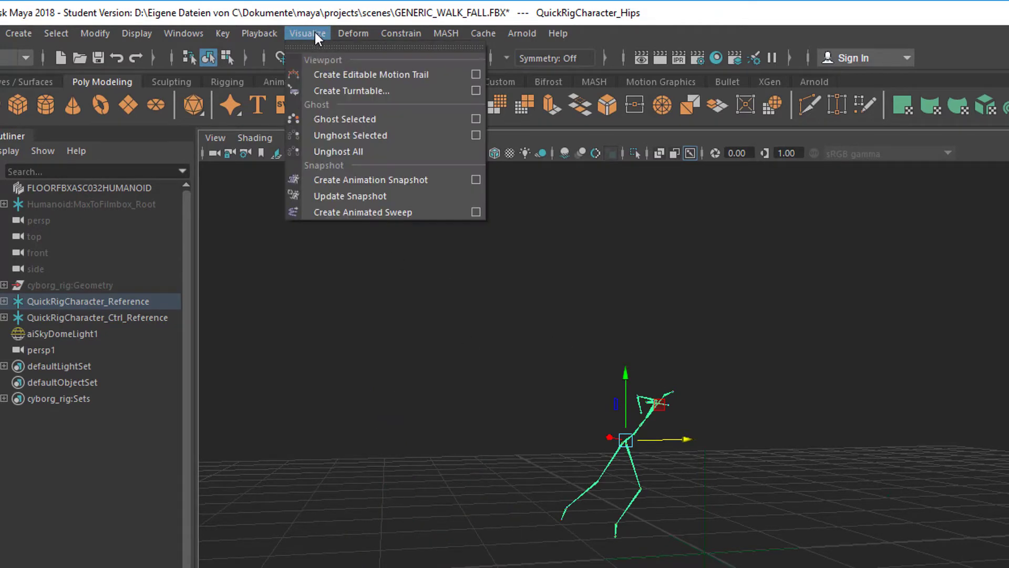
left_click(429, 79)
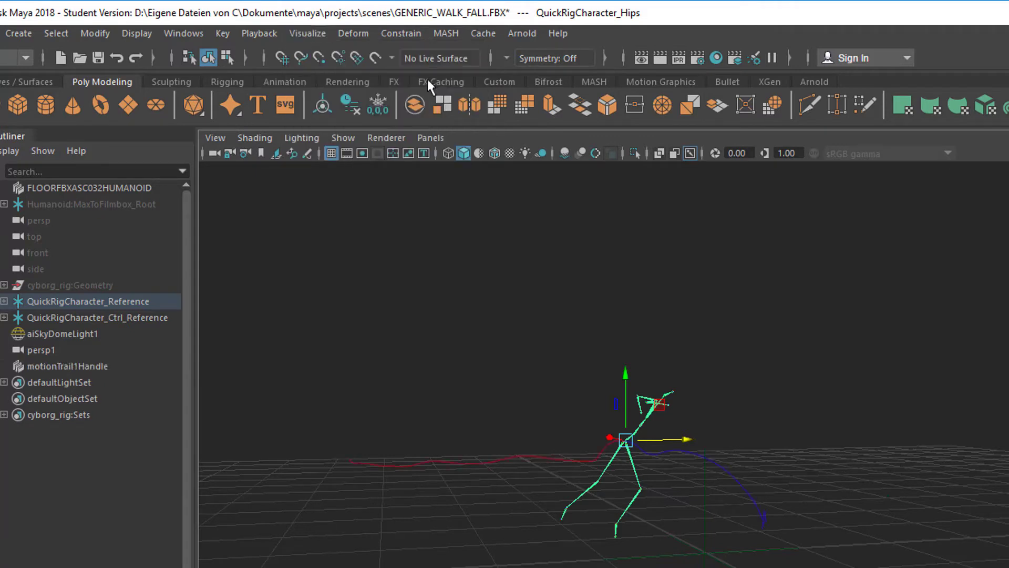
Step: Select motionTrail1Handle and switch the viewport background to a lighter gray
left_click(91, 366)
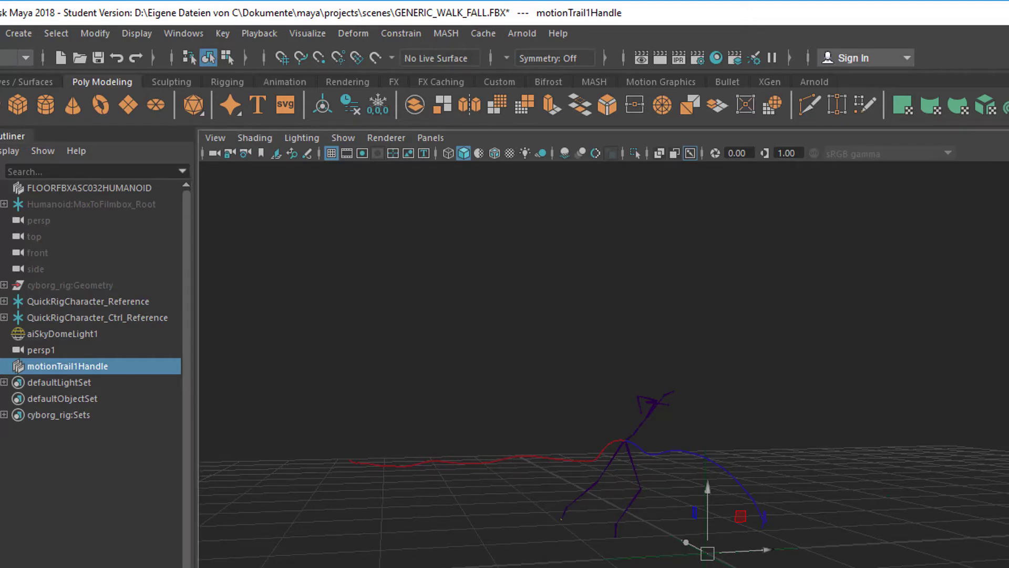
key("alt+b")
key("alt+b")
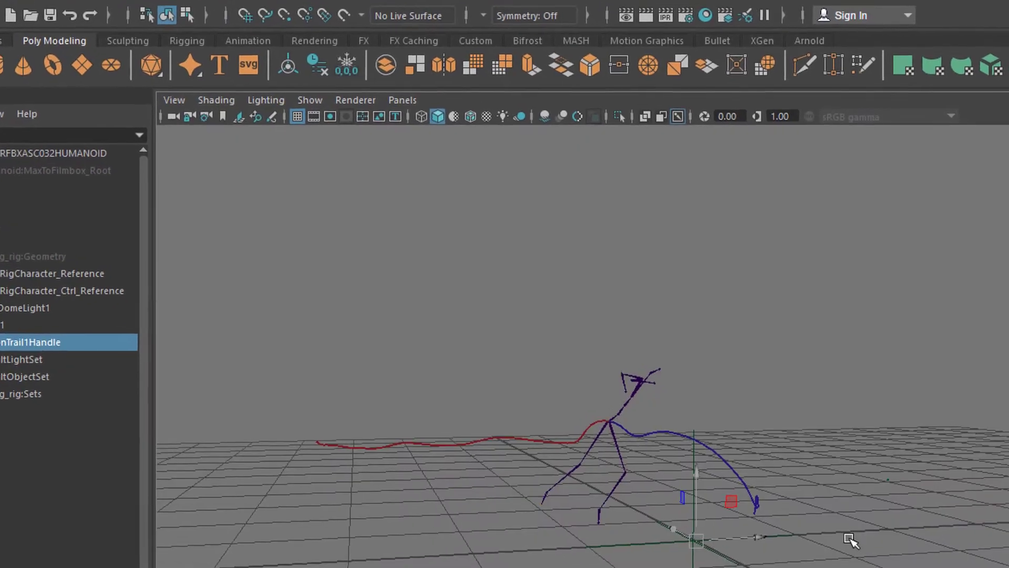
Step: Examine the hips motion trail from several angles and play the animation to follow the skeleton along it
left_click_drag(763, 546, 89, 494, "alt")
right_click_drag(479, 469, 856, 475, "alt")
left_click_drag(856, 475, 703, 489, "alt")
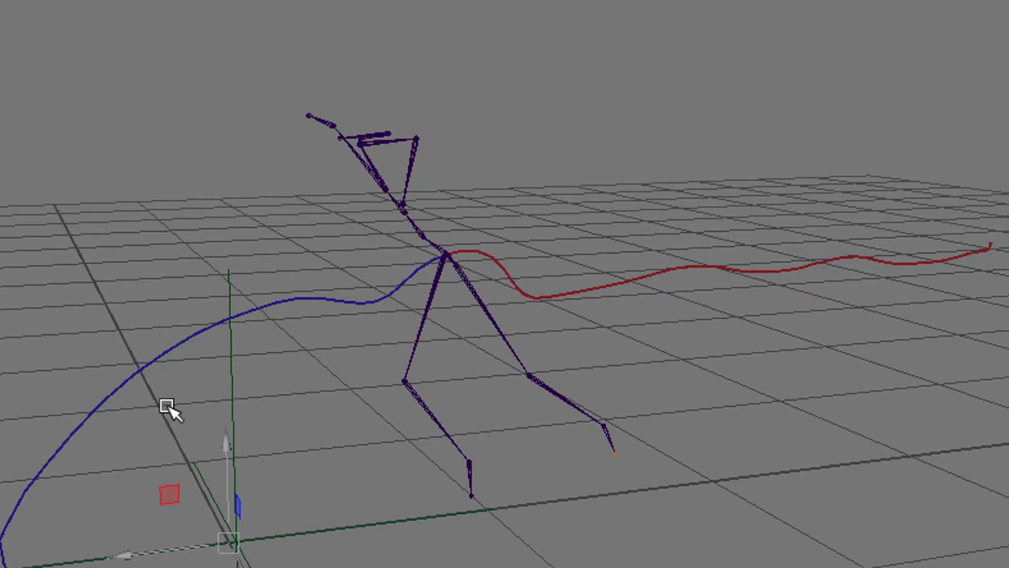
left_click_drag(227, 524, 808, 500, "alt")
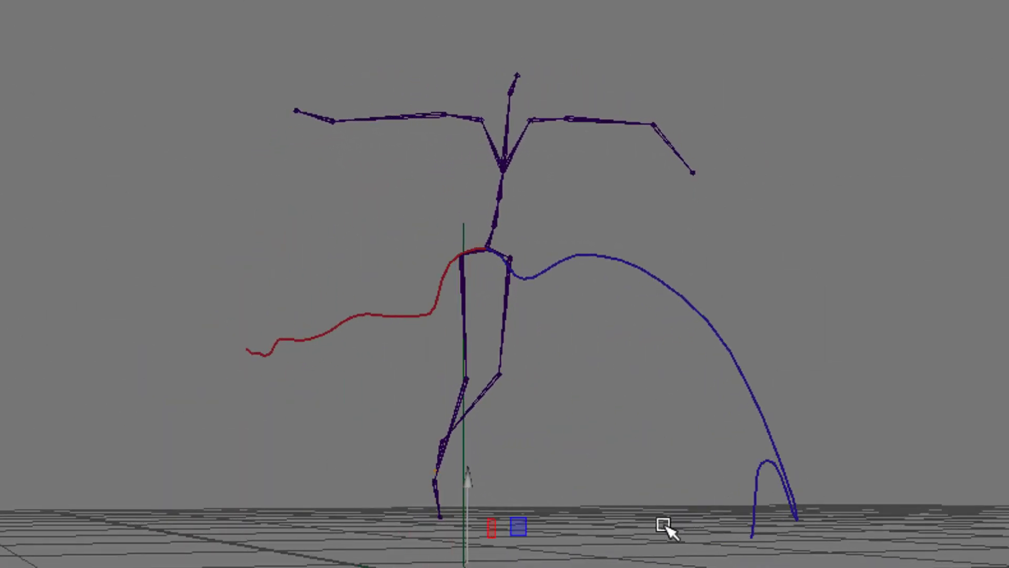
left_click_drag(620, 525, 660, 534, "alt")
left_click_drag(732, 515, 632, 533, "alt")
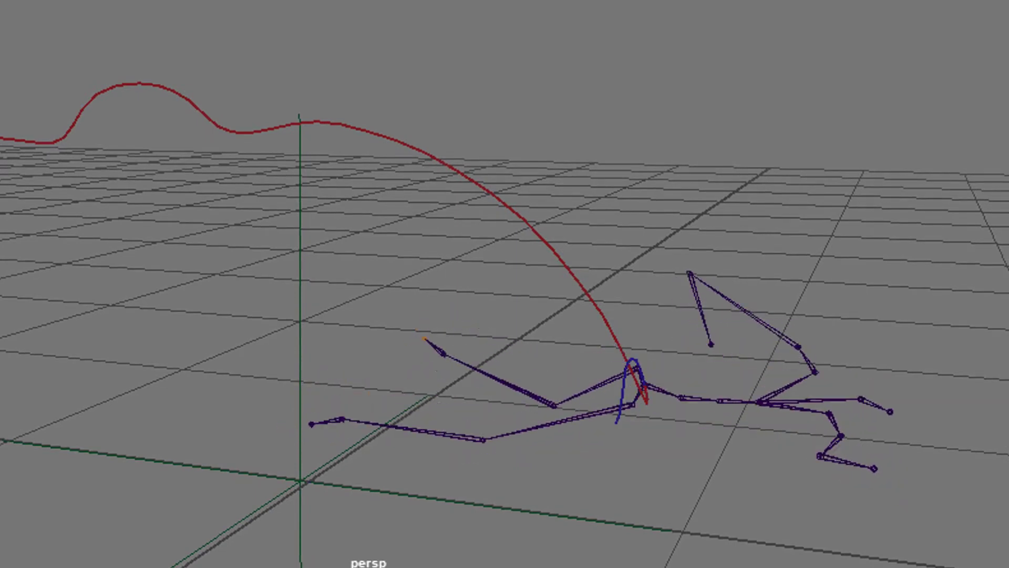
left_click_drag(677, 455, 282, 471, "alt")
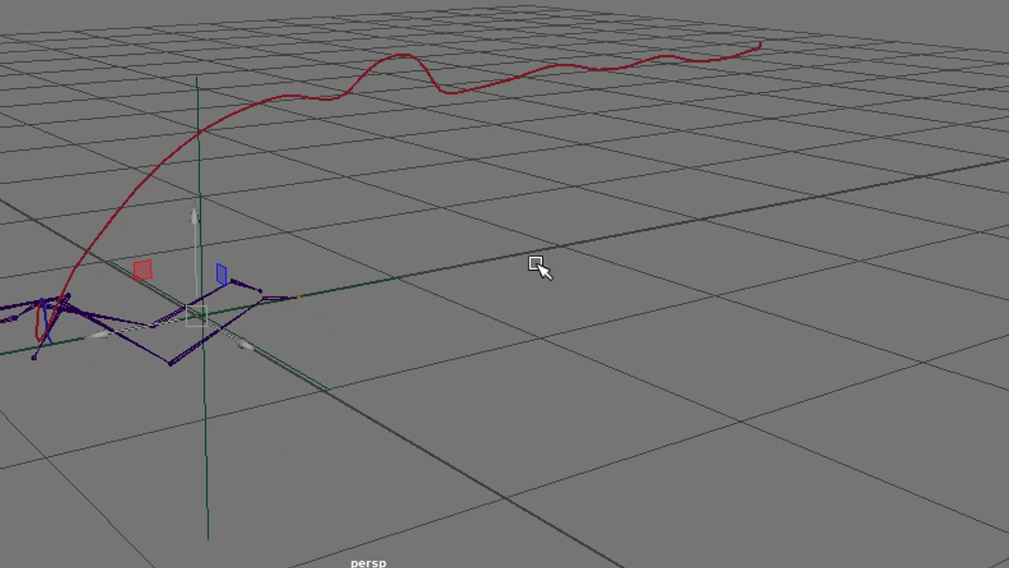
left_click_drag(614, 261, 950, 390, "alt")
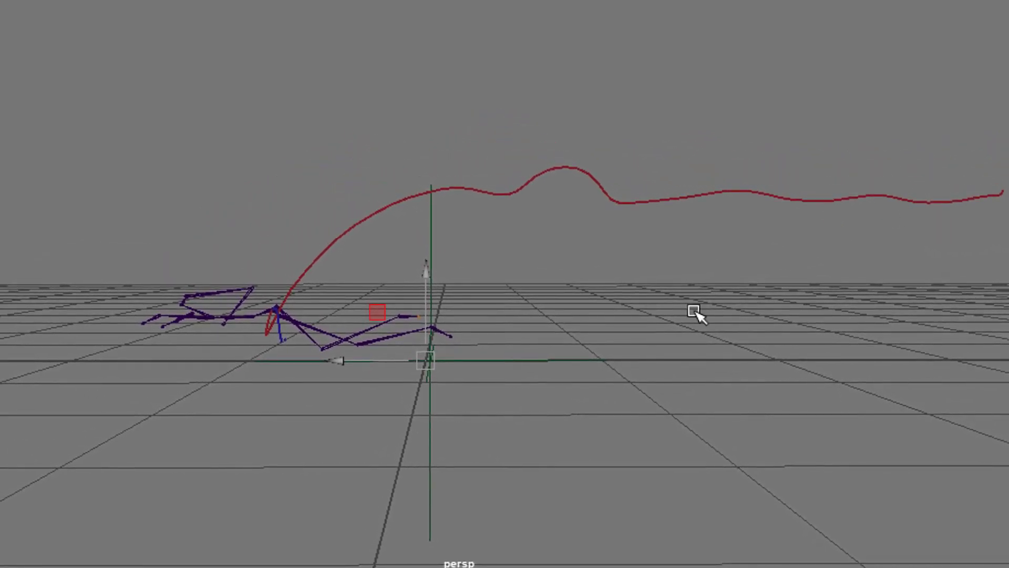
left_click_drag(683, 313, 950, 382, "alt")
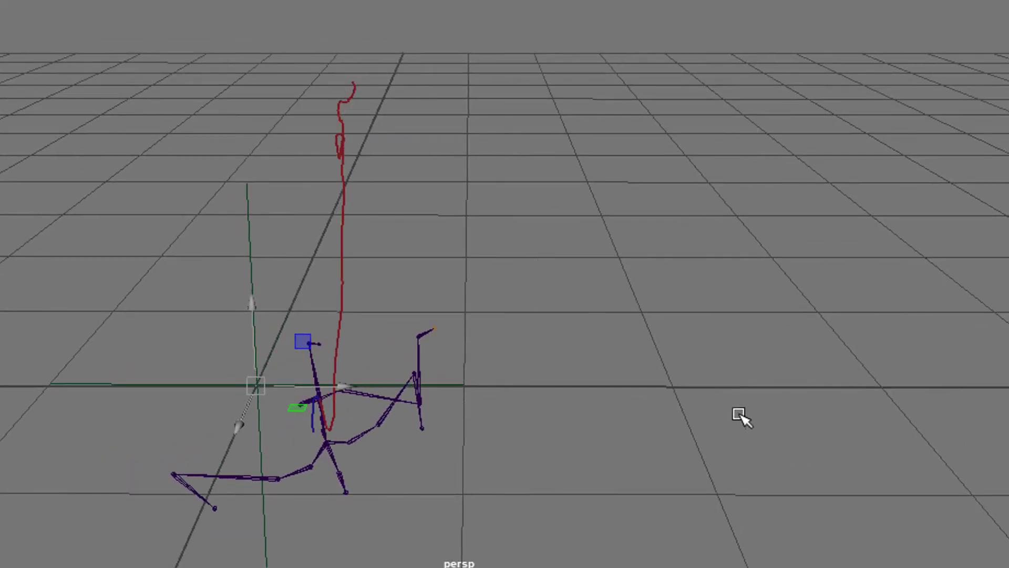
left_click_drag(581, 450, 413, 438, "alt")
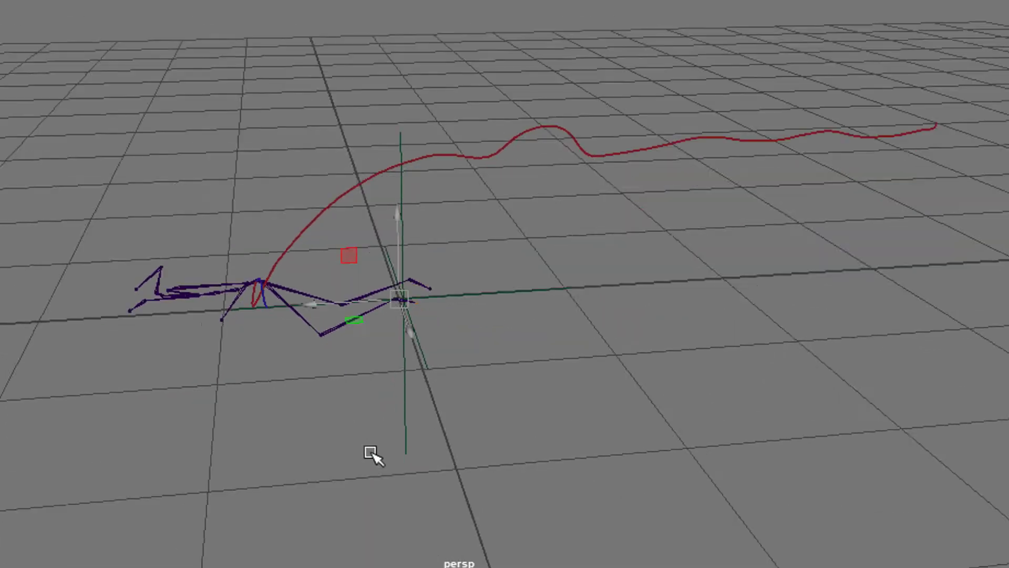
left_click_drag(371, 453, 377, 453, "alt")
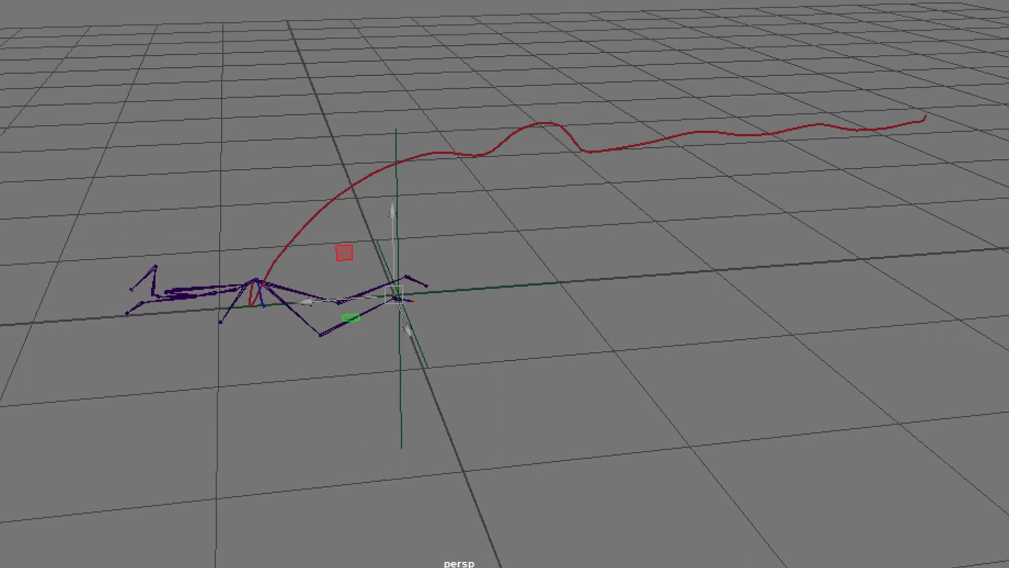
key("alt+v")
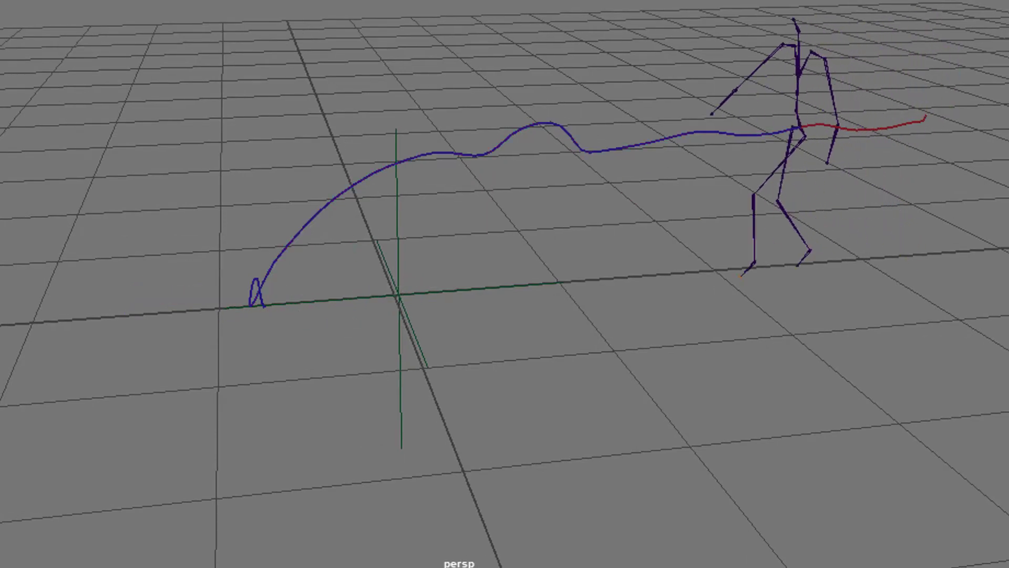
key("alt+v")
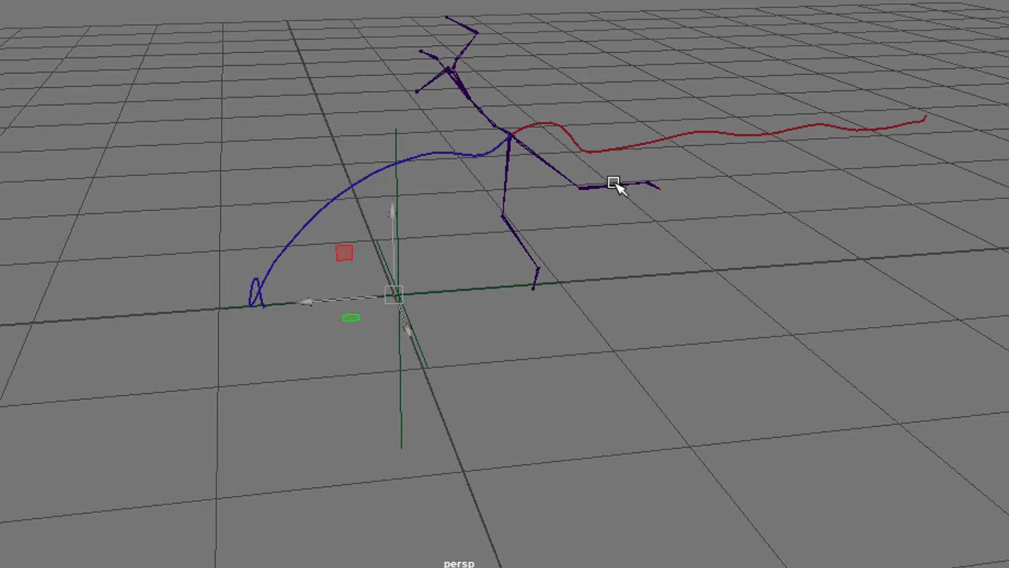
Step: Create an editable motion trail for the QuickRigCharacter_LeftFoot joint and inspect it during playback
left_click(649, 184)
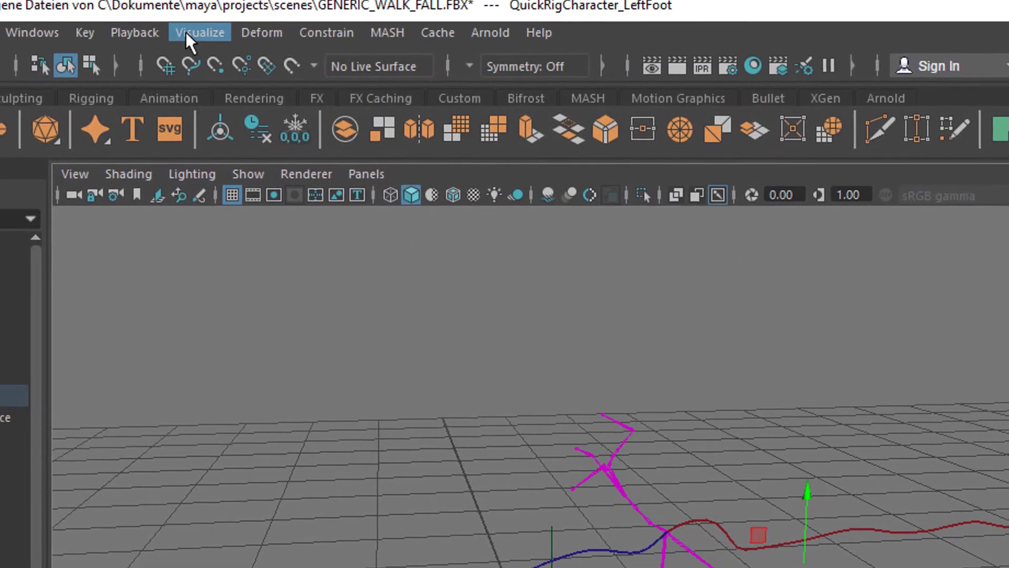
left_click(196, 33)
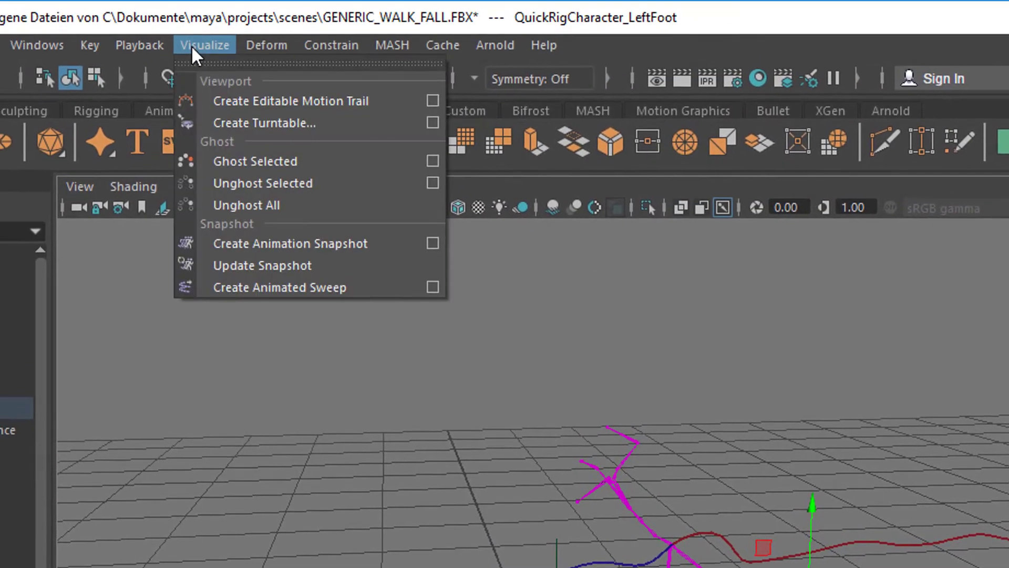
left_click(238, 101)
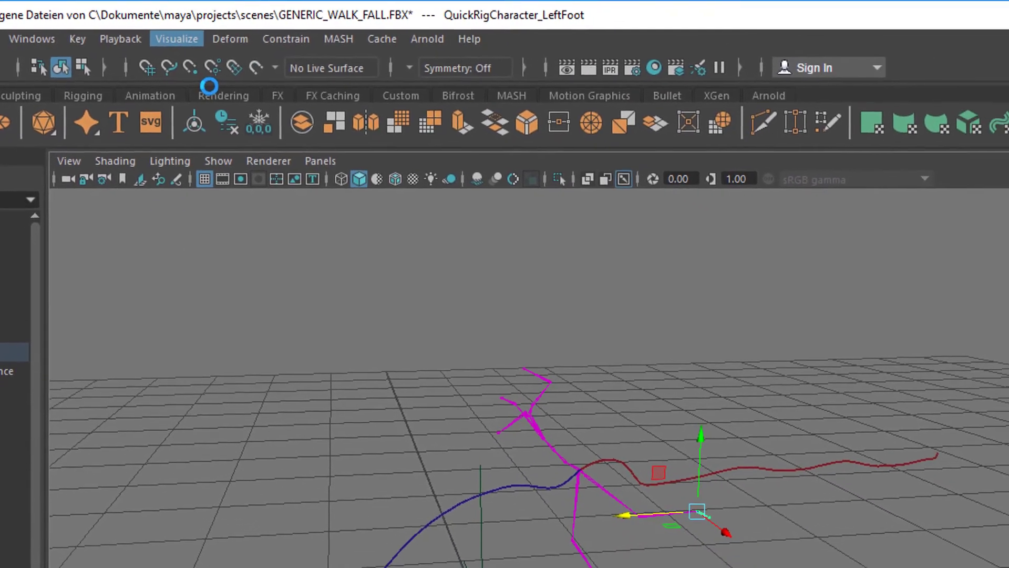
left_click_drag(329, 403, 373, 452, "alt")
left_click_drag(539, 567, 507, 567, "alt")
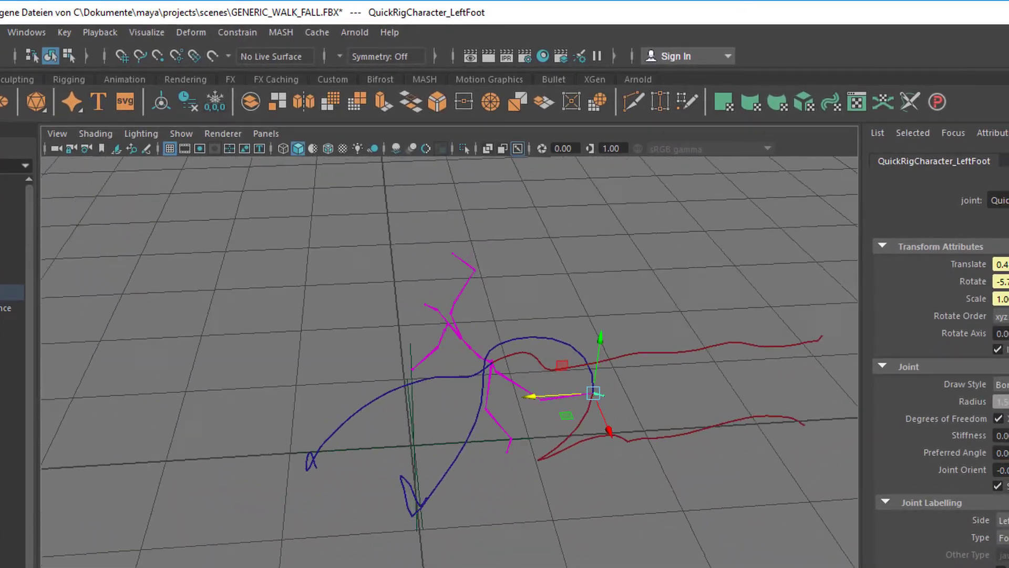
left_click_drag(365, 530, 504, 552, "alt")
key("alt+shift+v")
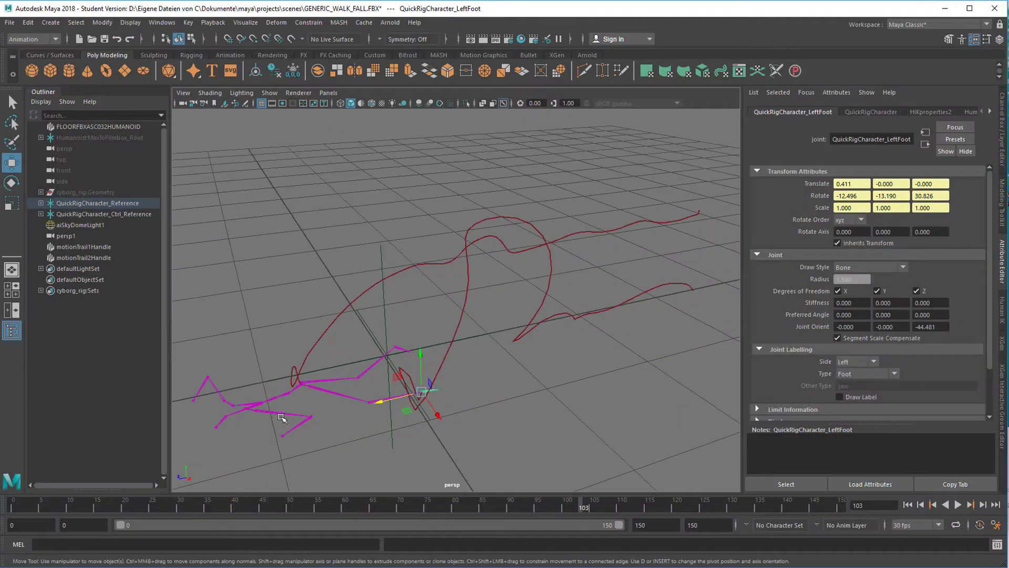
left_click_drag(283, 417, 305, 400, "alt")
Step: Return to the start frame and create an editable motion trail for the QuickRigCharacter_Neck joint
left_click(907, 505)
left_click_drag(588, 320, 621, 297, "alt")
left_click(613, 287)
left_click(254, 22)
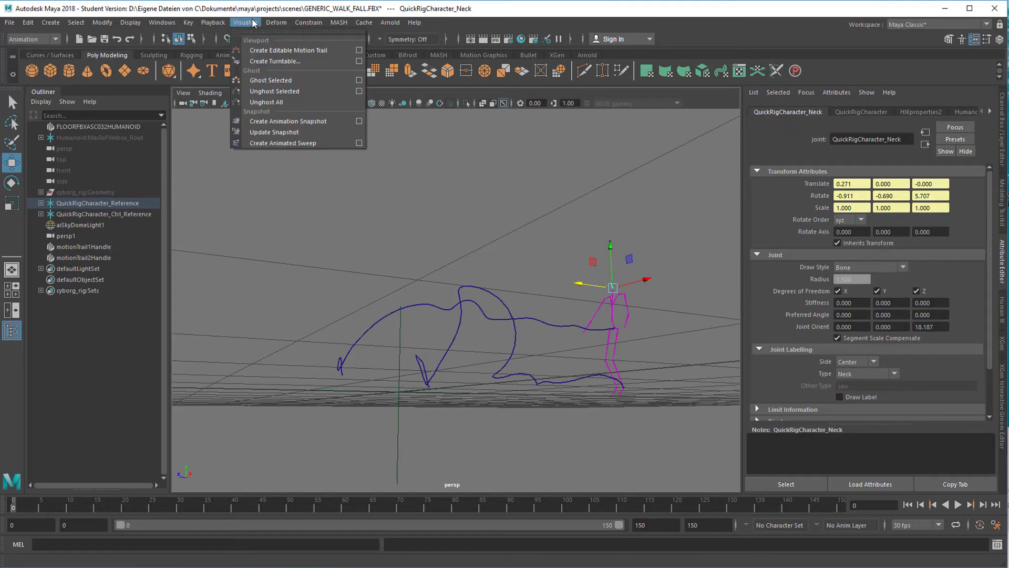
left_click(308, 51)
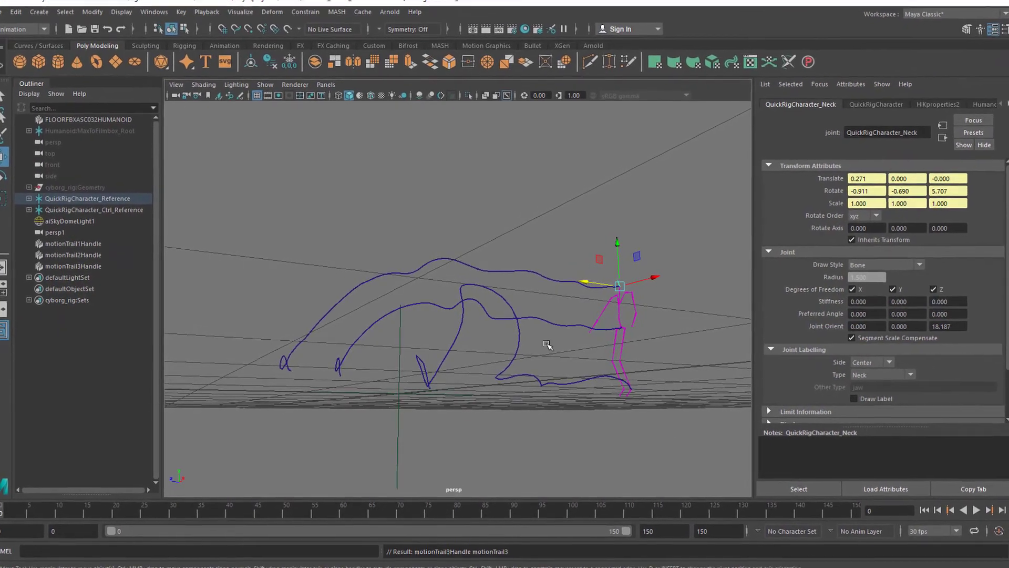
Step: Compare the neck, hips and left foot motion trails from different angles
mouse_move(541, 345)
left_mouse_down("alt")
mouse_move(515, 363)
mouse_move(486, 361)
mouse_move(537, 362)
left_mouse_up("alt")
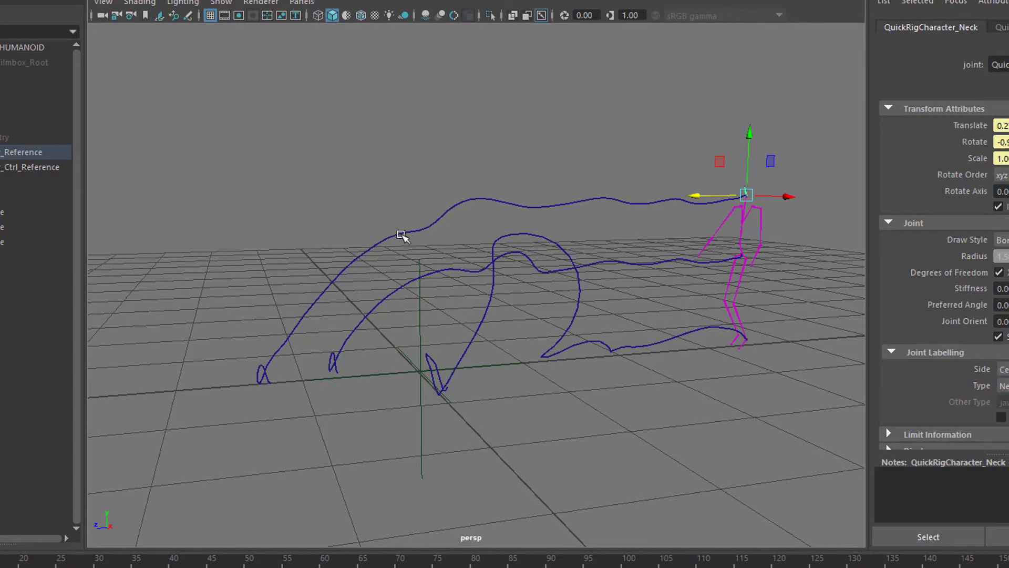
left_click_drag(469, 388, 467, 343, "alt")
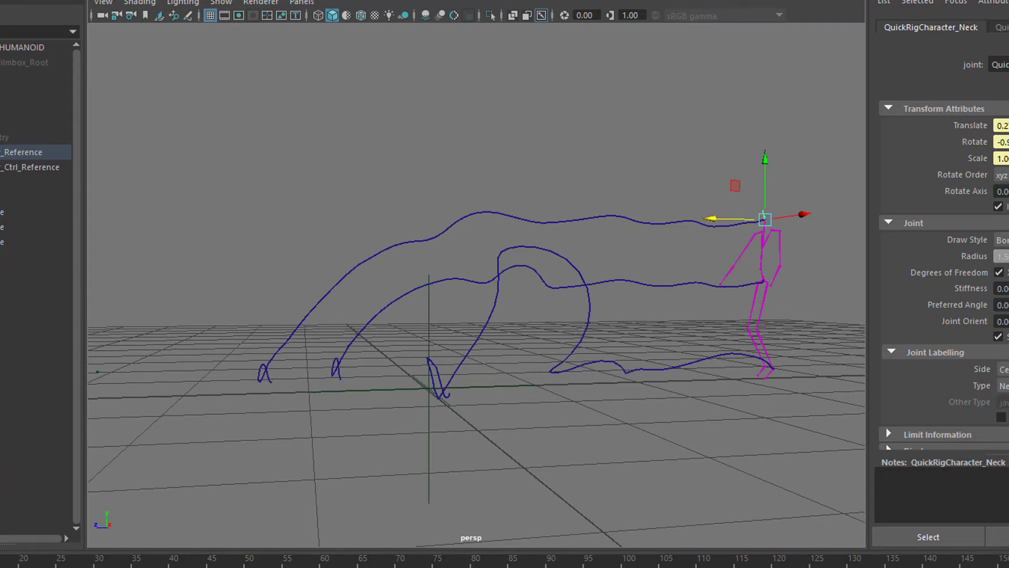
key("alt+v")
left_click_drag(322, 410, 592, 378, "alt")
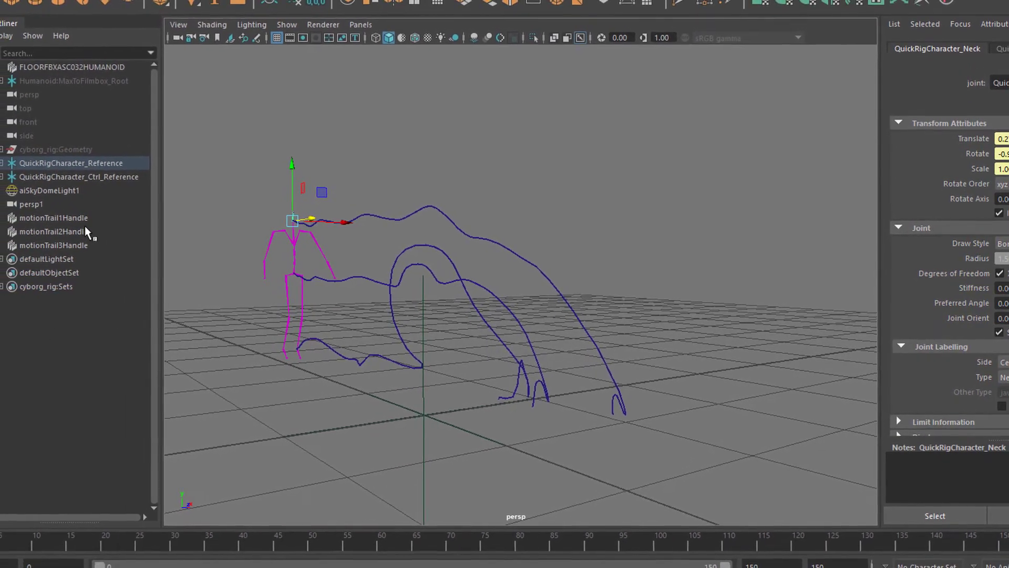
Step: Delete motionTrail1Handle, motionTrail2Handle and motionTrail3Handle
left_click(87, 218)
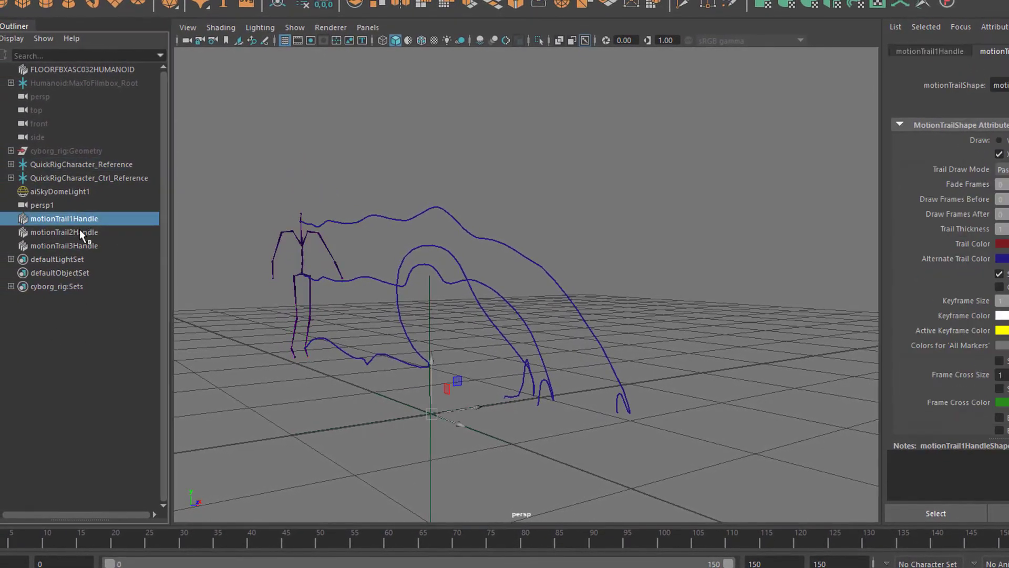
left_click(90, 246, "shift")
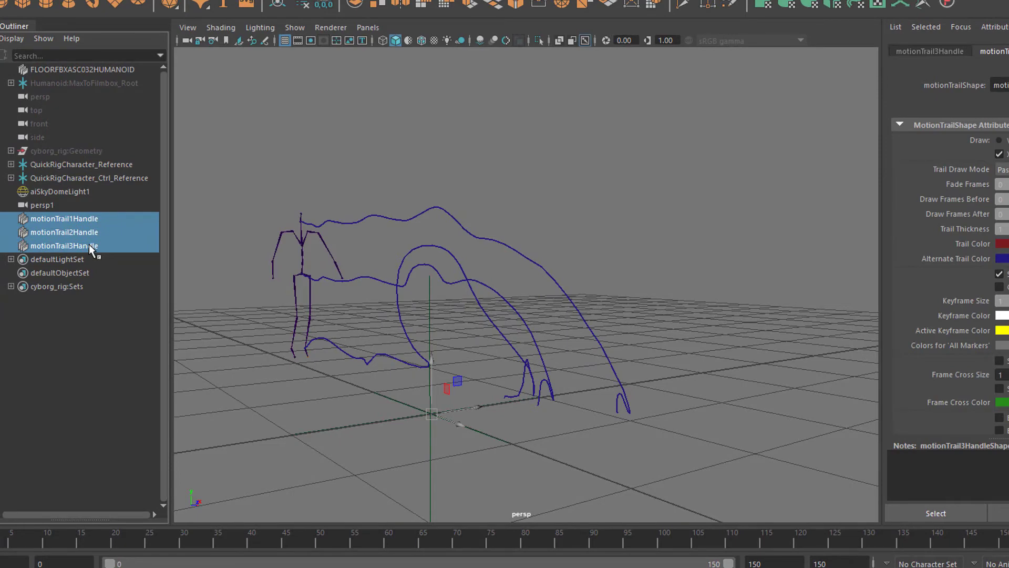
key("Delete")
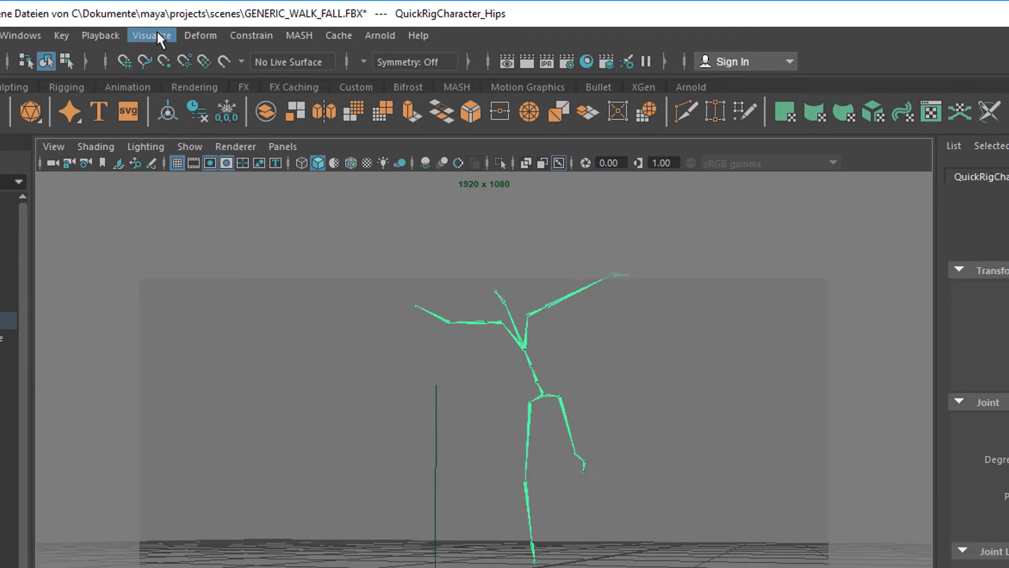
Step: Create a clockwise 140-frame turntable around QuickRigCharacter_Hips from the persp1 camera view and play it
left_click(157, 35)
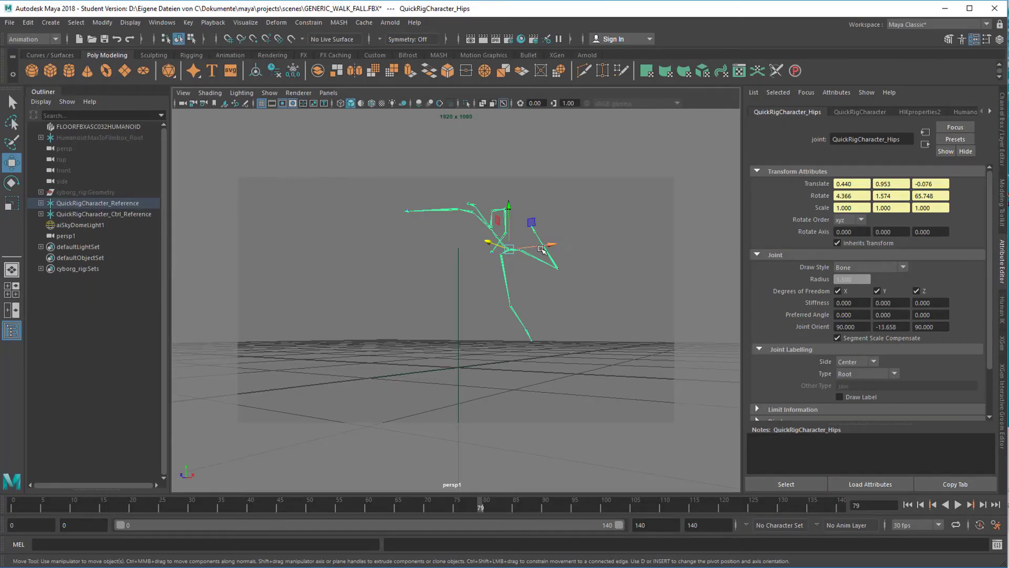
left_click(508, 254)
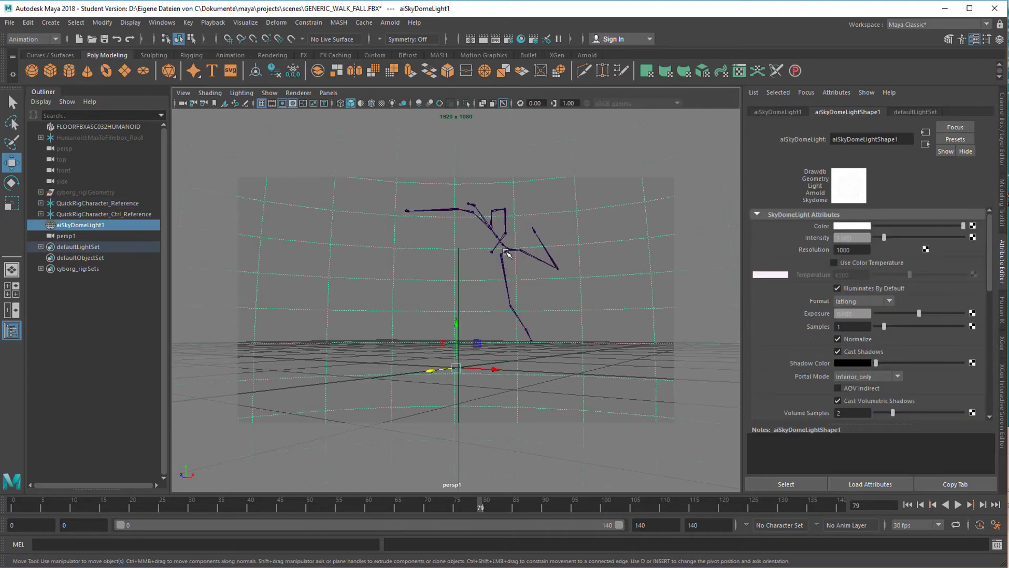
left_click(511, 247)
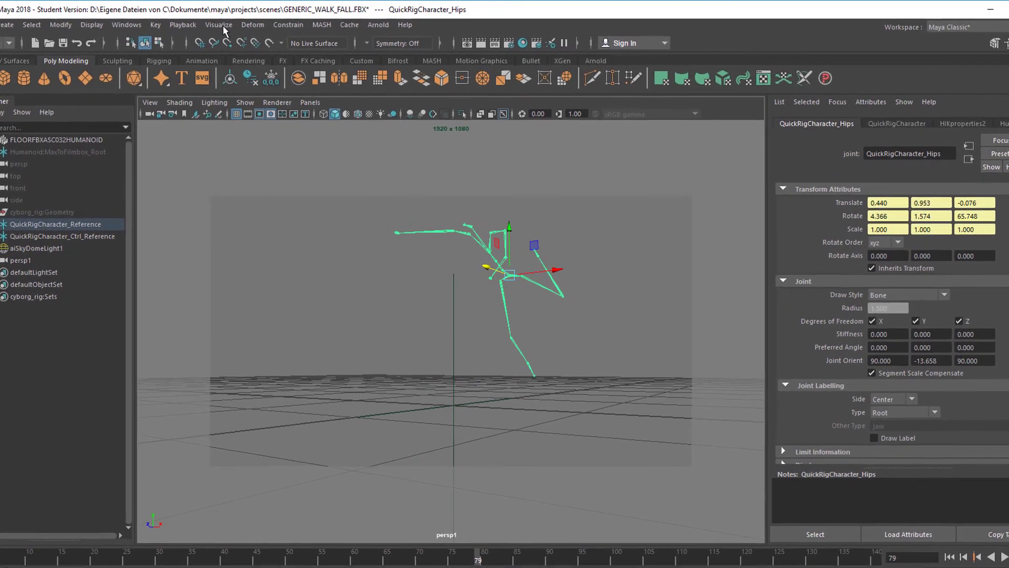
left_click(223, 26)
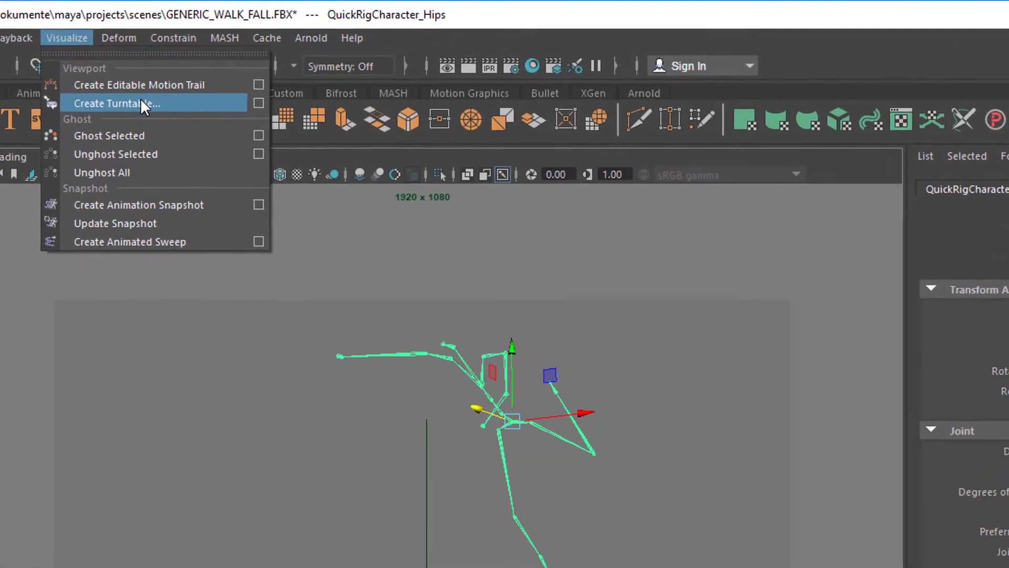
left_click(243, 111)
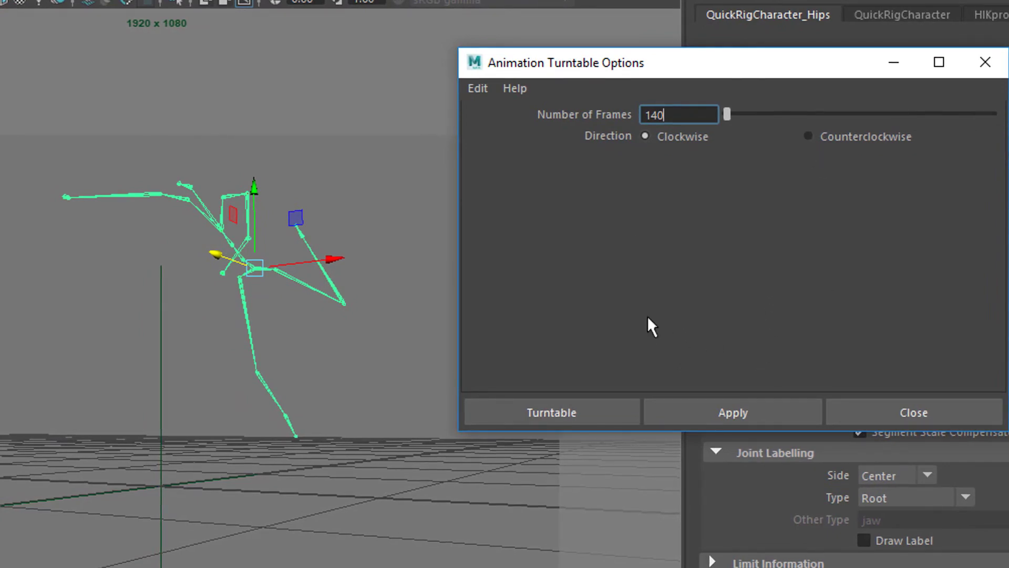
left_click(738, 413)
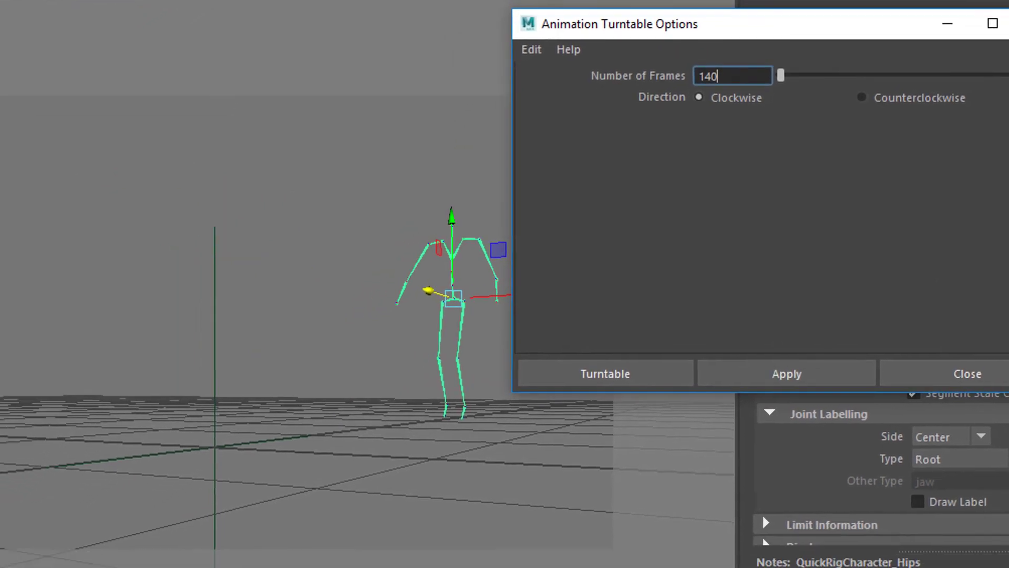
left_click(974, 369)
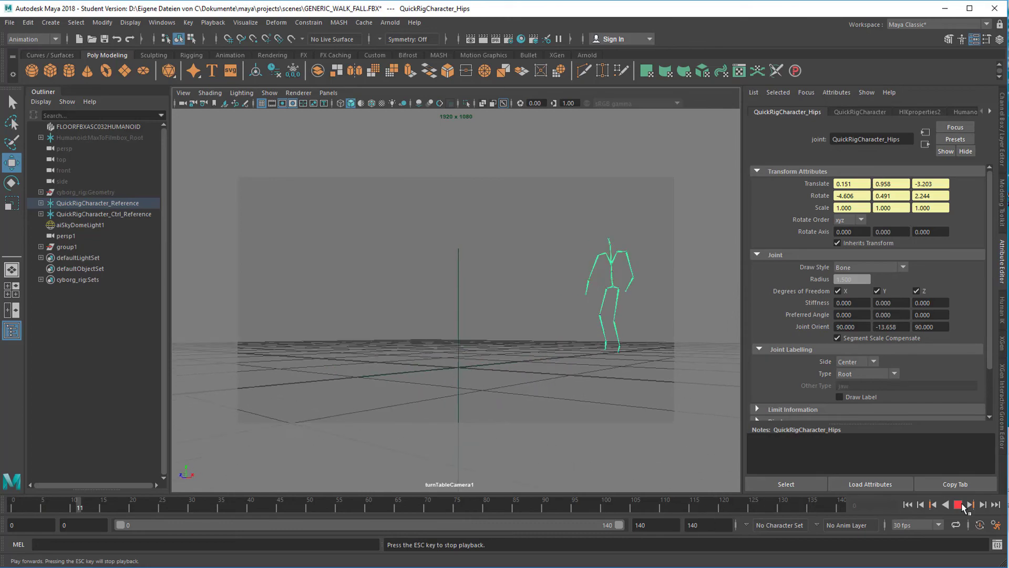
left_click(962, 505)
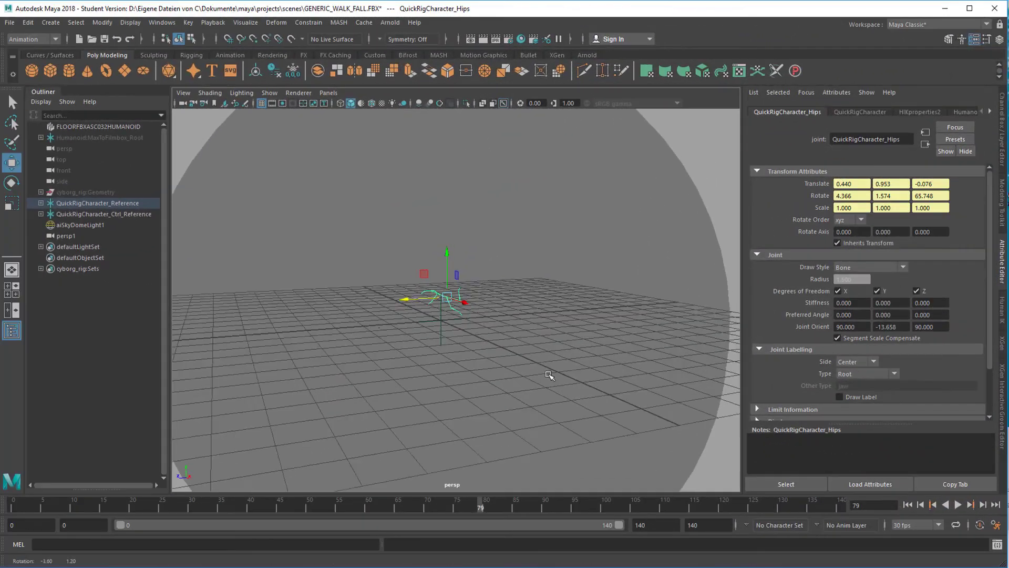
Step: Create a clockwise 140-frame turntable around QuickRigCharacter_Hips from the persp view and play the animation
left_click_drag(552, 378, 557, 381, "alt")
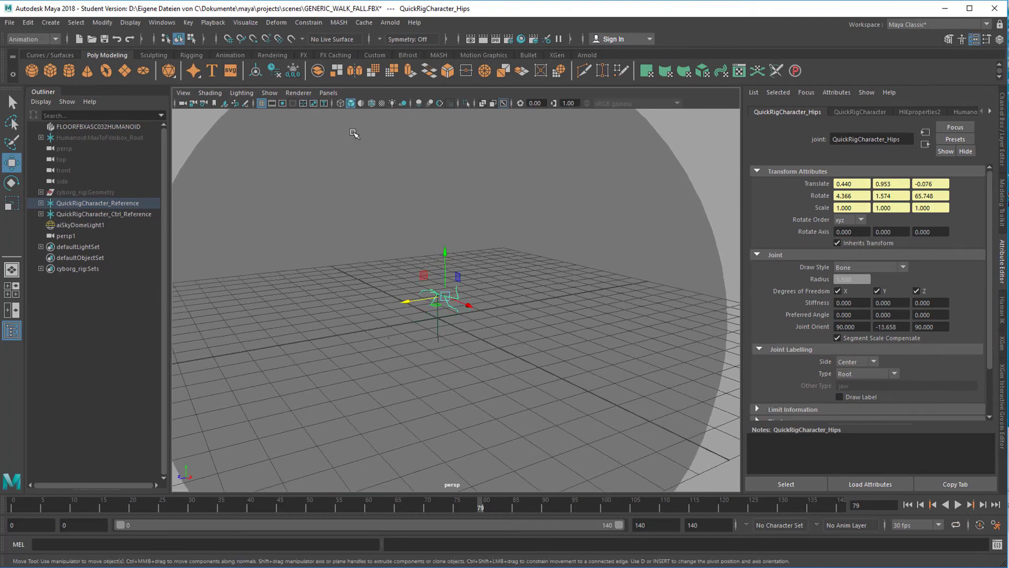
left_click(252, 24)
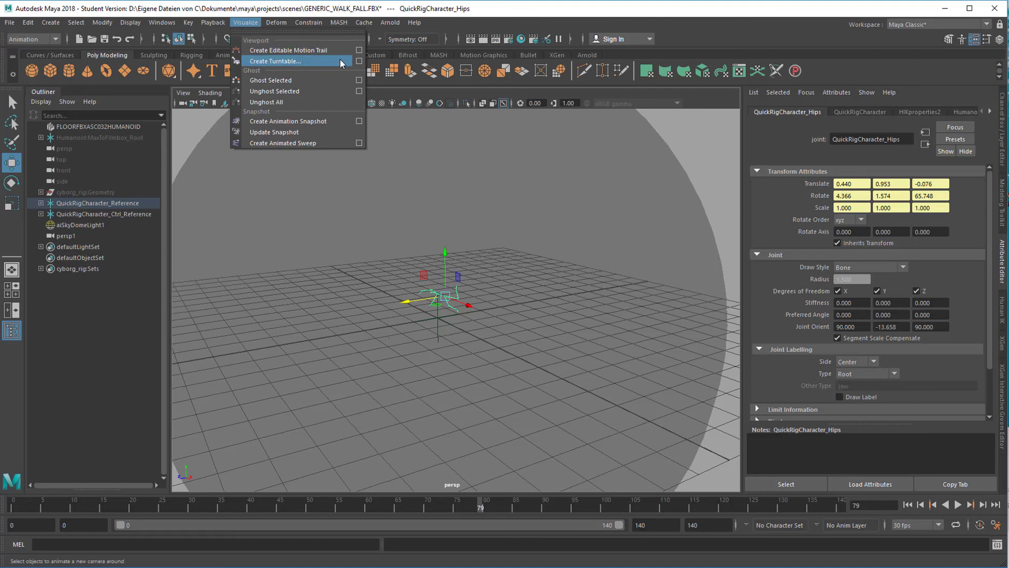
left_click(359, 62)
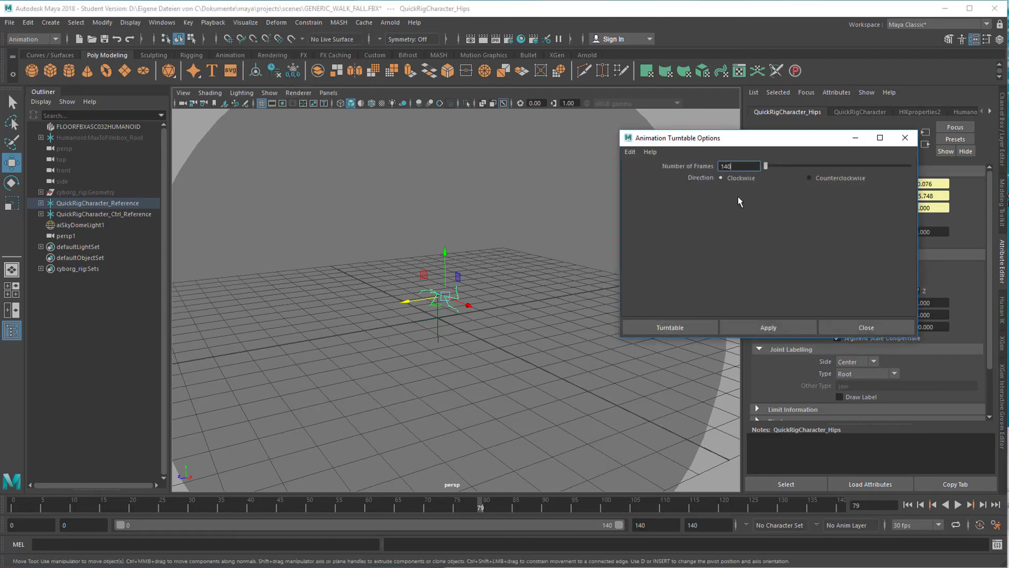
left_click(768, 327)
left_click(913, 138)
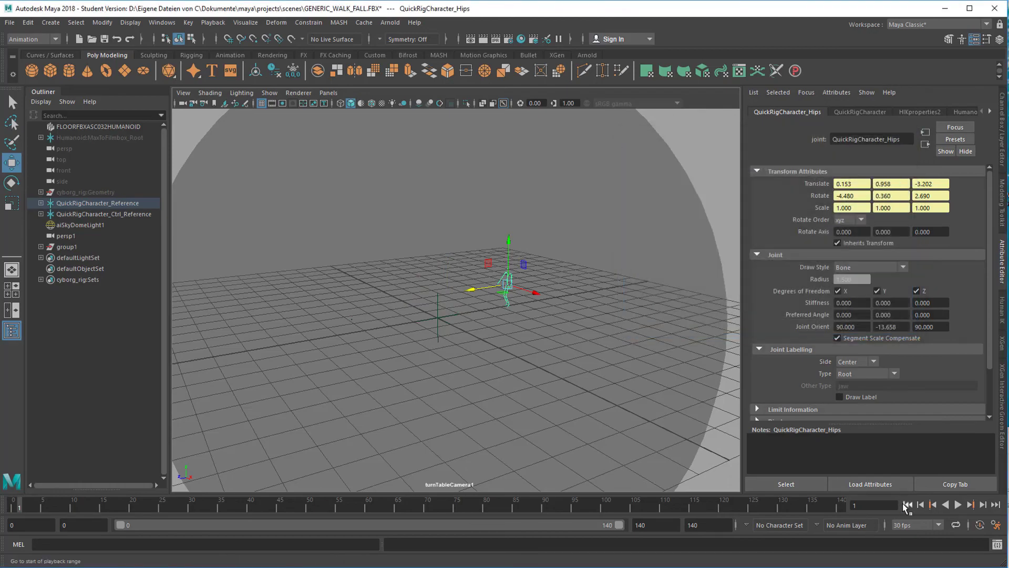
left_click(957, 505)
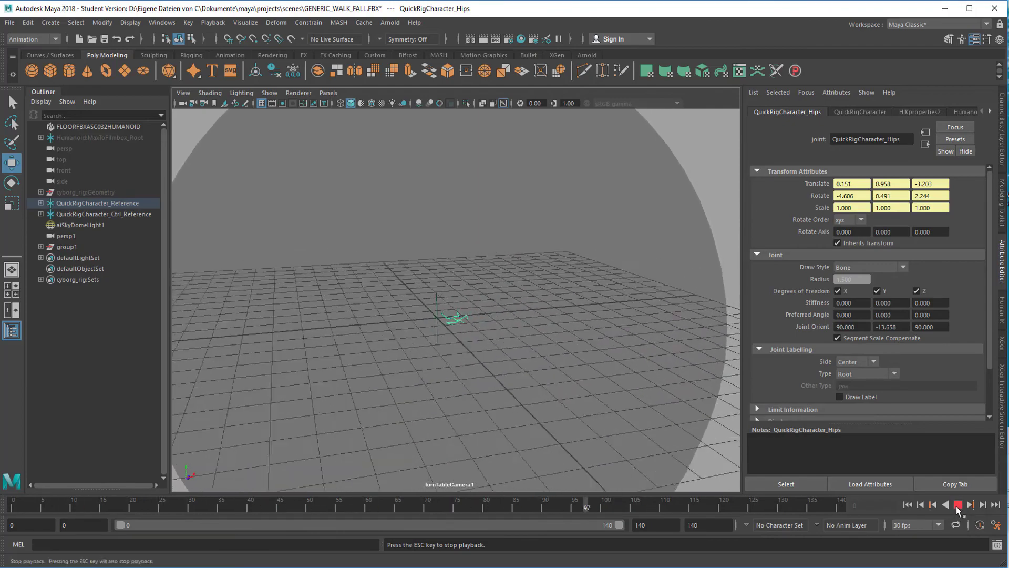
left_click(958, 505)
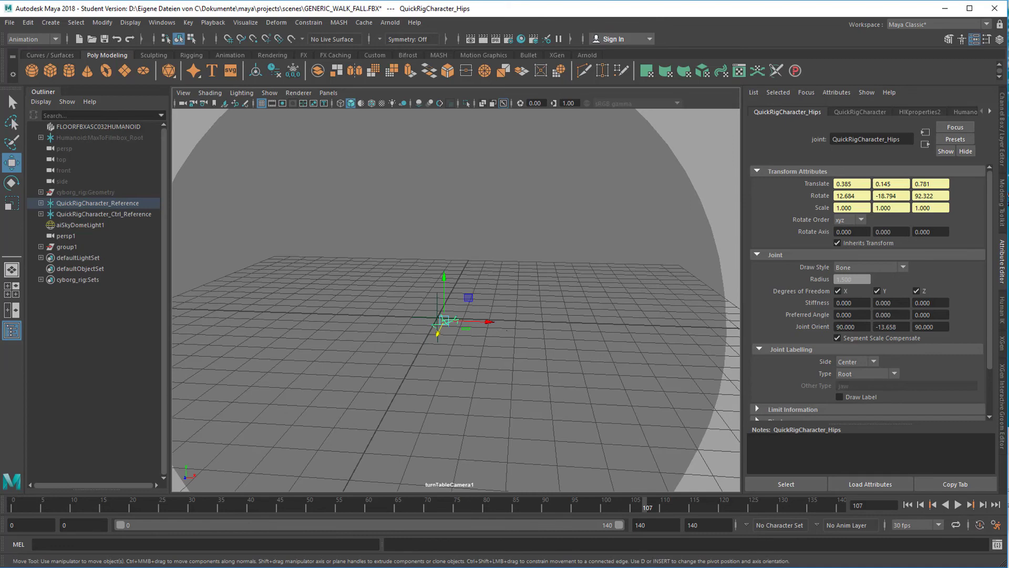
Step: Switch to the Winamp video window to view the rendered character animation
key("alt+Tab")
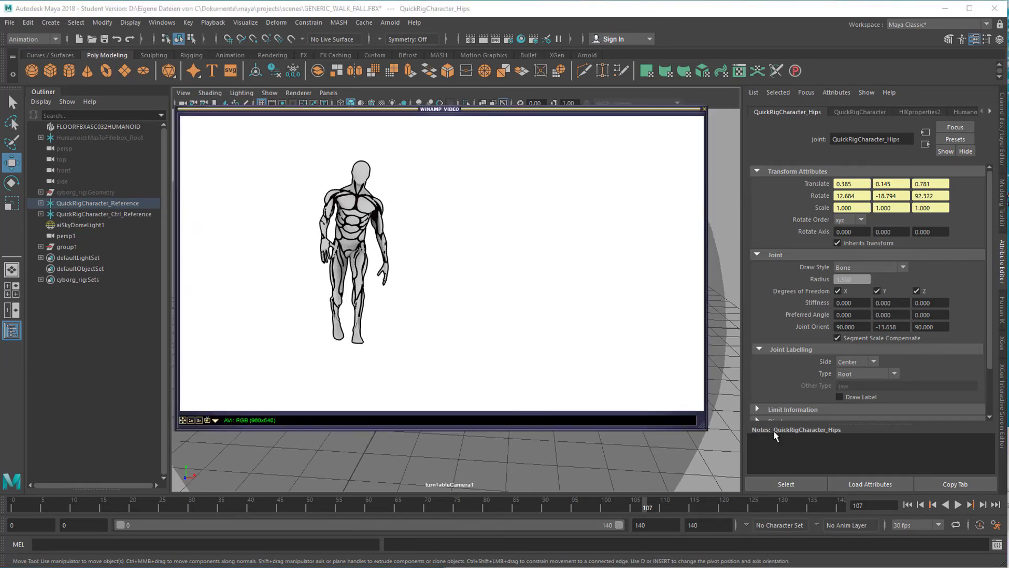